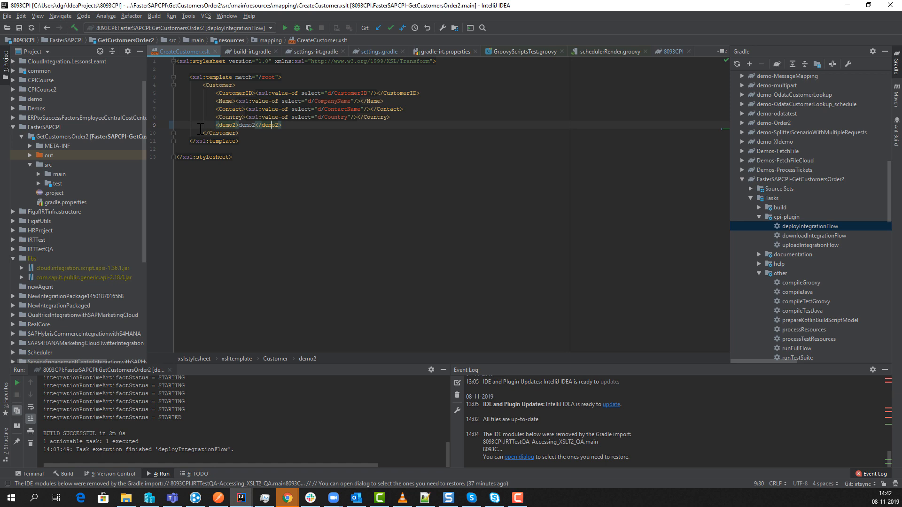
Upload the GetCustomersOrder2 integration flow, switch to SAP Cloud Platform Integration in the browser, and save the flow as version 1.0.26.
double_click(791, 246)
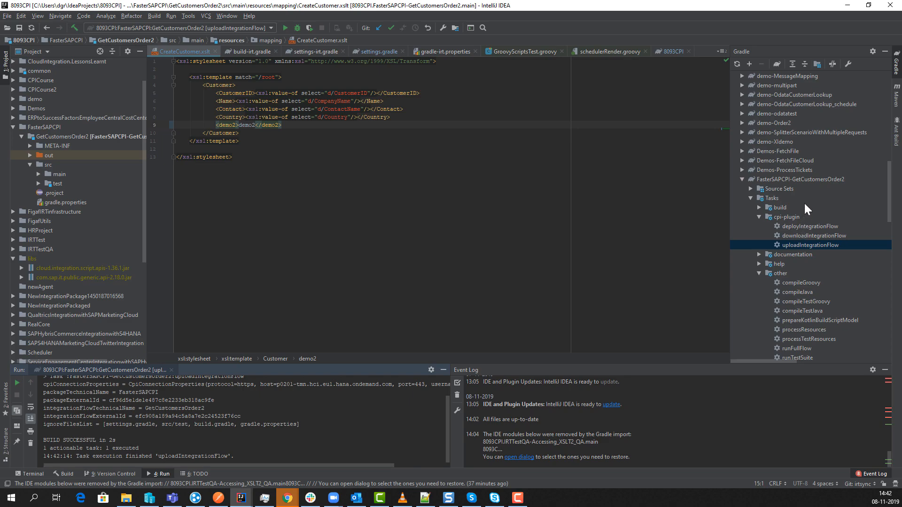
left_click(846, 7)
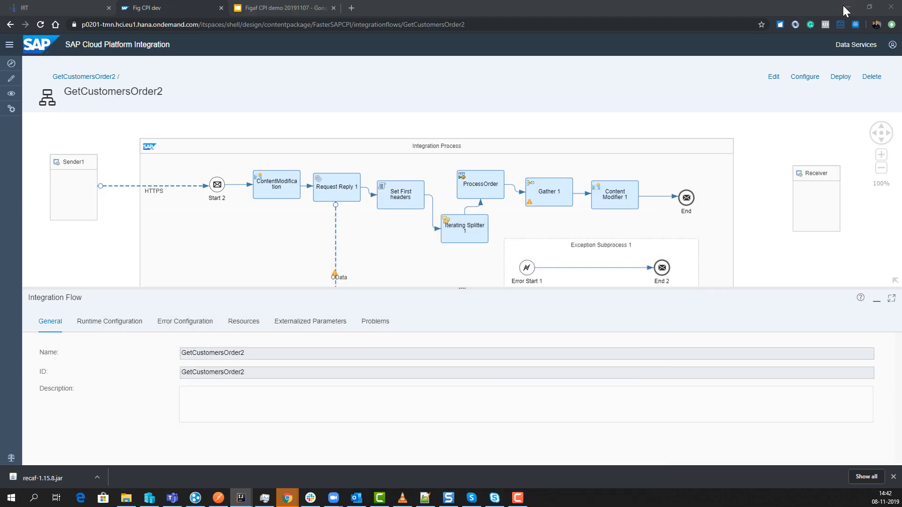
left_click(263, 24)
key("Return")
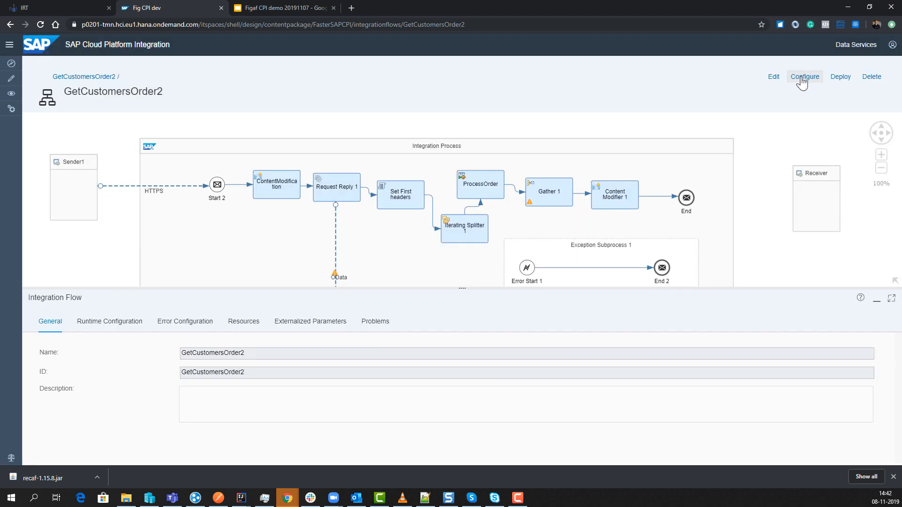
left_click(774, 78)
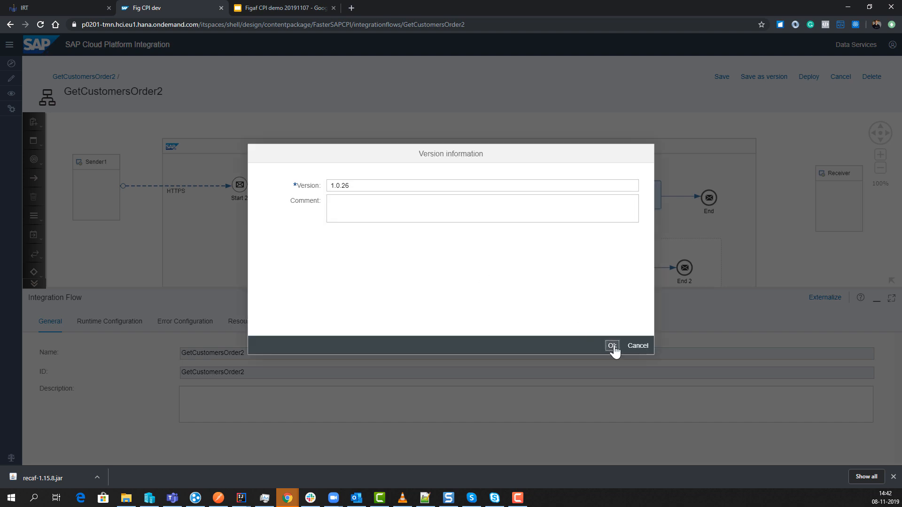
left_click(613, 347)
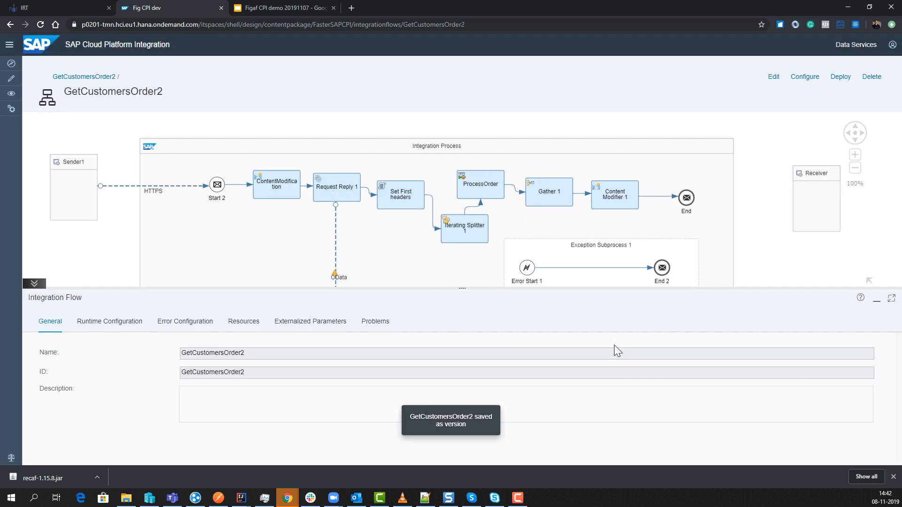
Switch to the Figaf IRT tool and synchronize the tracked objects of agent p0201-tmn, refreshing the synchronization results.
left_click(66, 8)
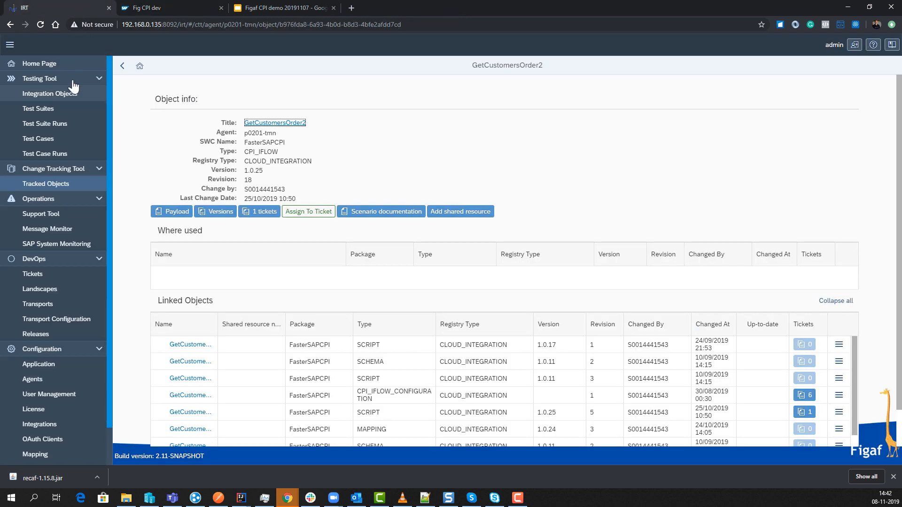
left_click(61, 186)
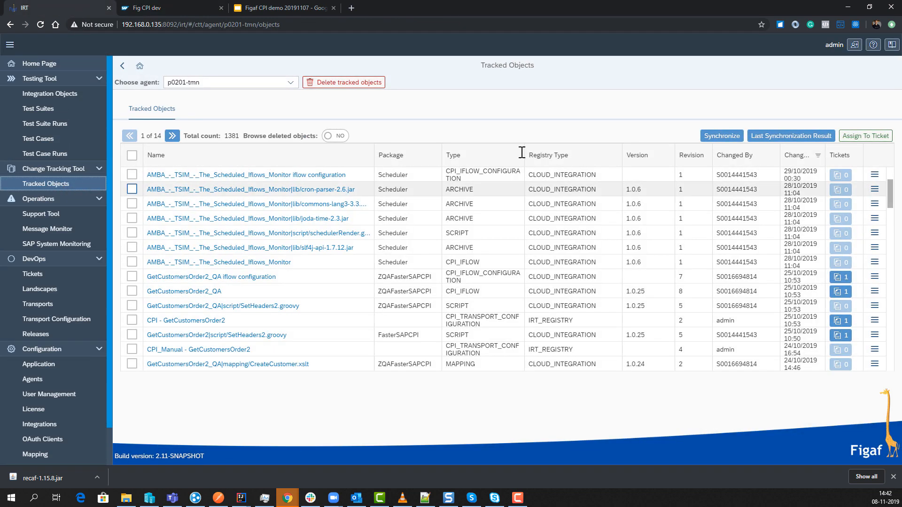
left_click(738, 139)
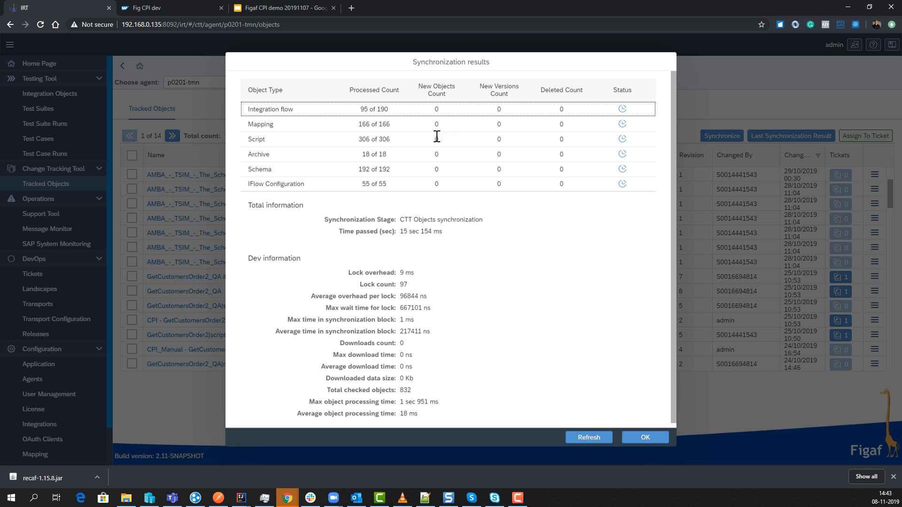
left_click(596, 440)
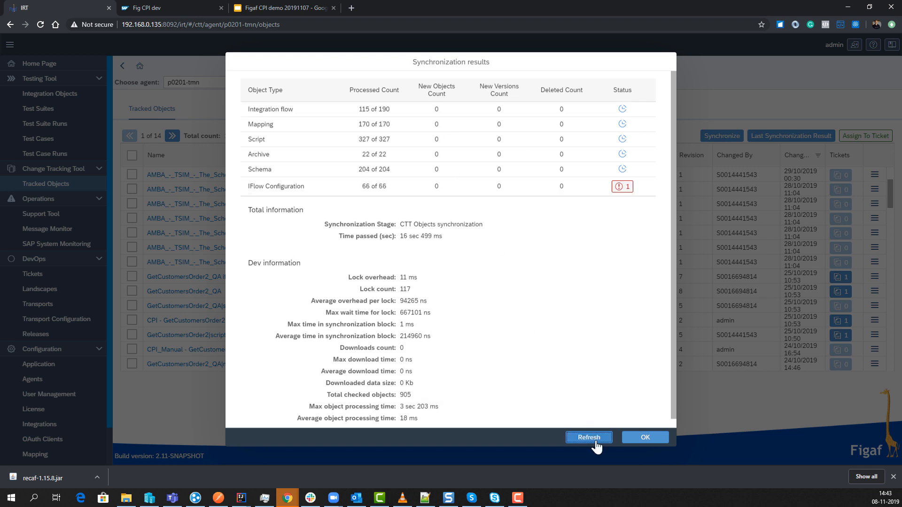
left_click(597, 442)
left_click(596, 442)
left_click(596, 441)
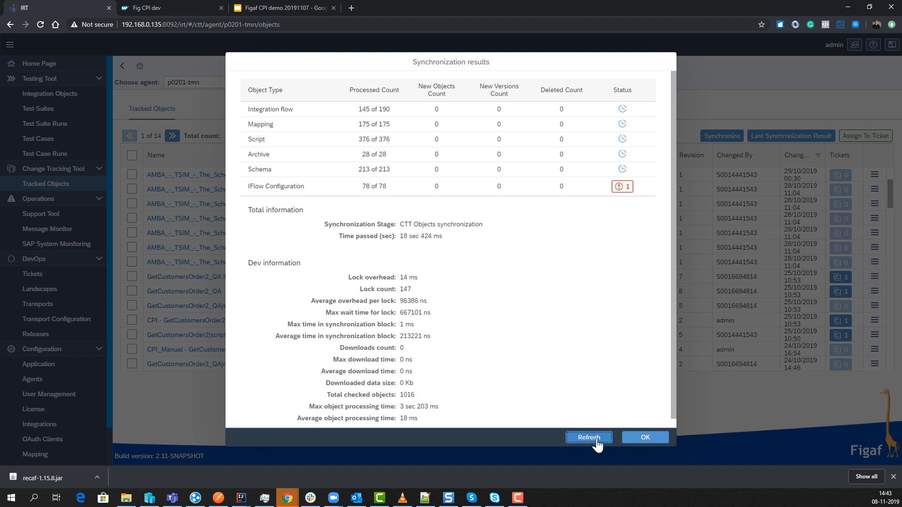
left_click(636, 439)
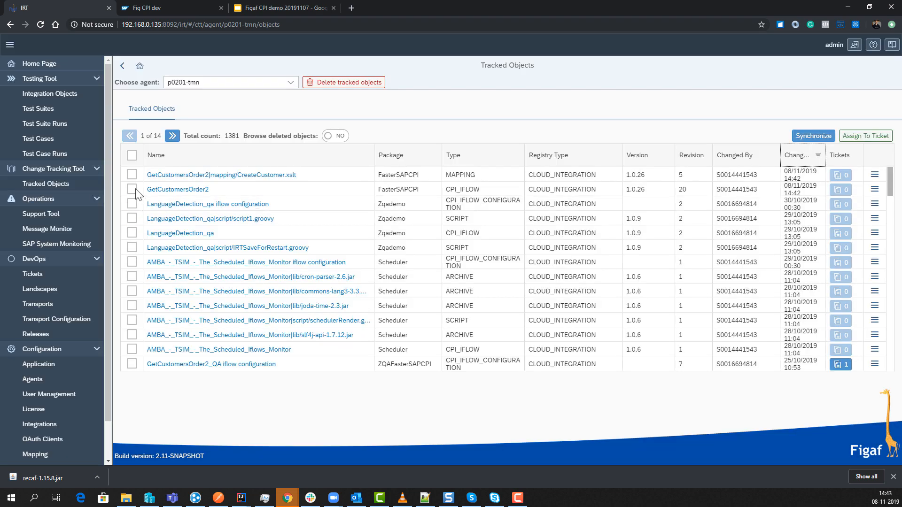
Start a new ticket titled "Set Demo2 in message" for GetCustomersOrder2 and its CreateCustomer.xslt mapping, and choose the developer as assignee.
left_click(134, 189)
left_click(133, 175)
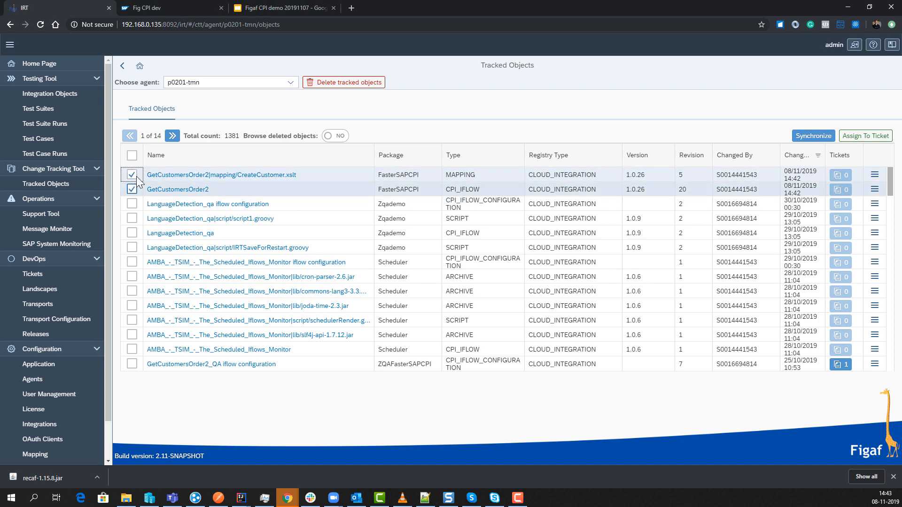
left_click(866, 136)
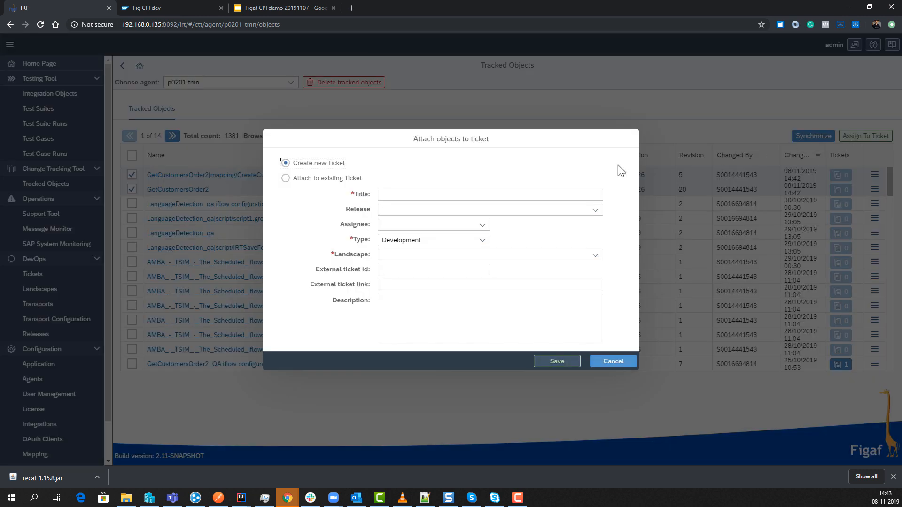
left_click(390, 193)
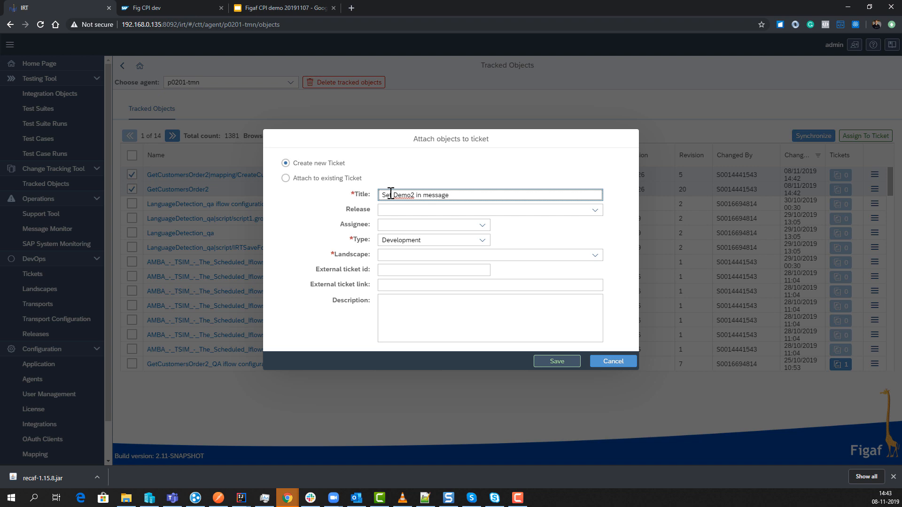
left_click(483, 225)
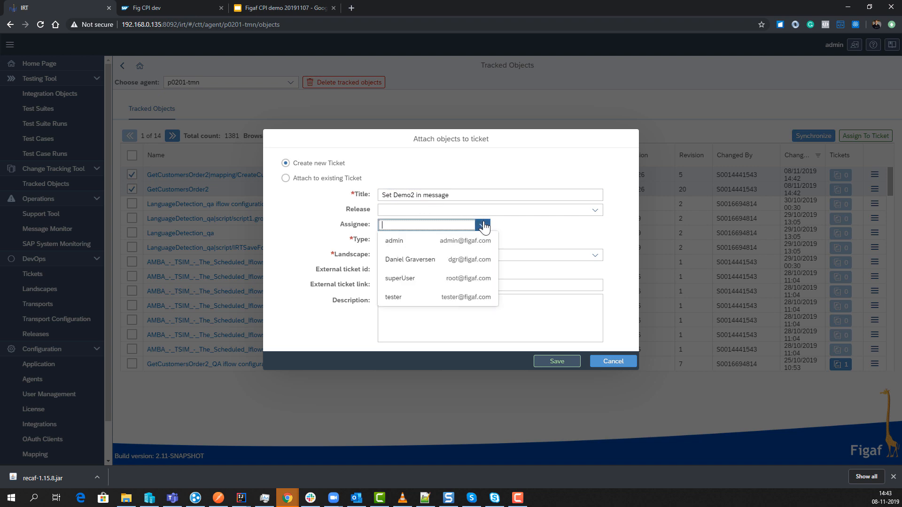
left_click(459, 259)
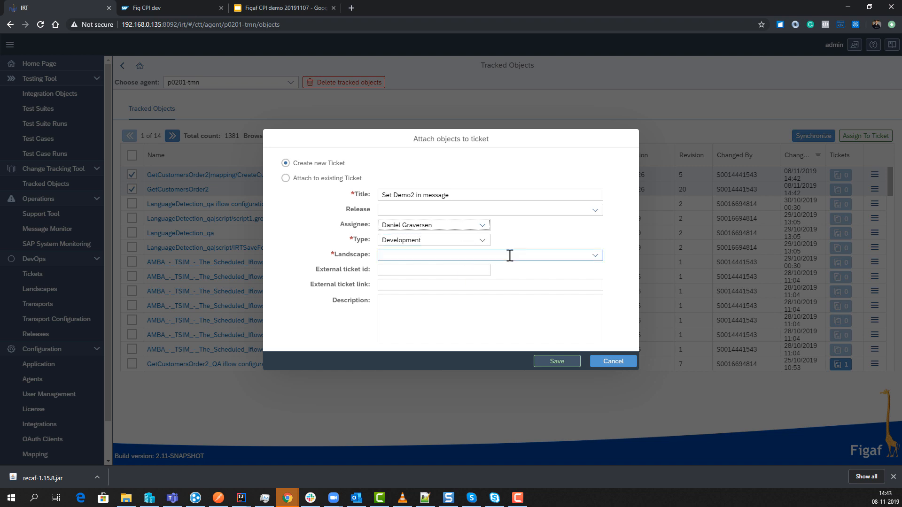
Set the new ticket's landscape to CPI.
left_click(595, 255)
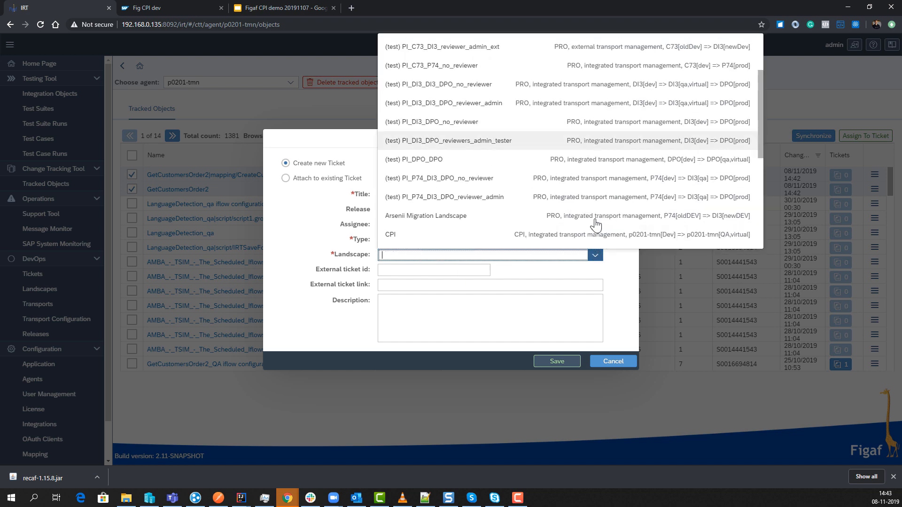
scroll(596, 225, "down", 5)
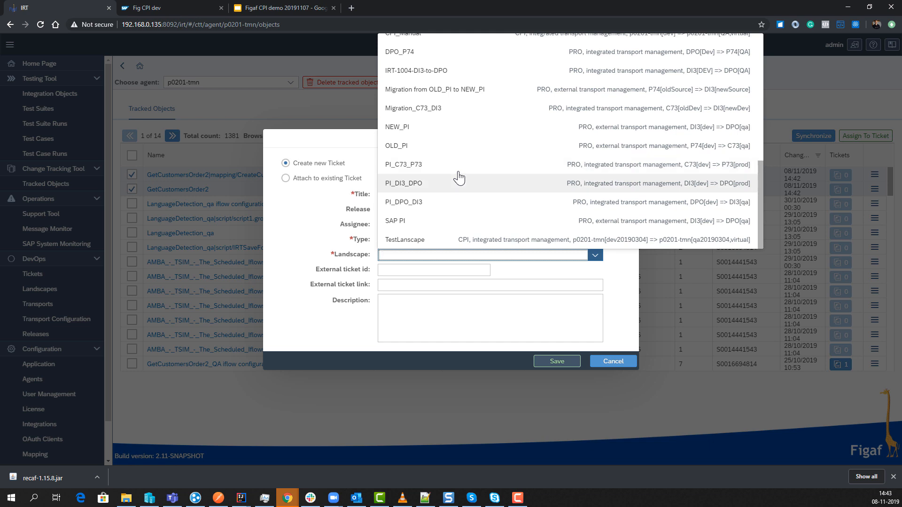
scroll(459, 178, "up", 3)
left_click(422, 116)
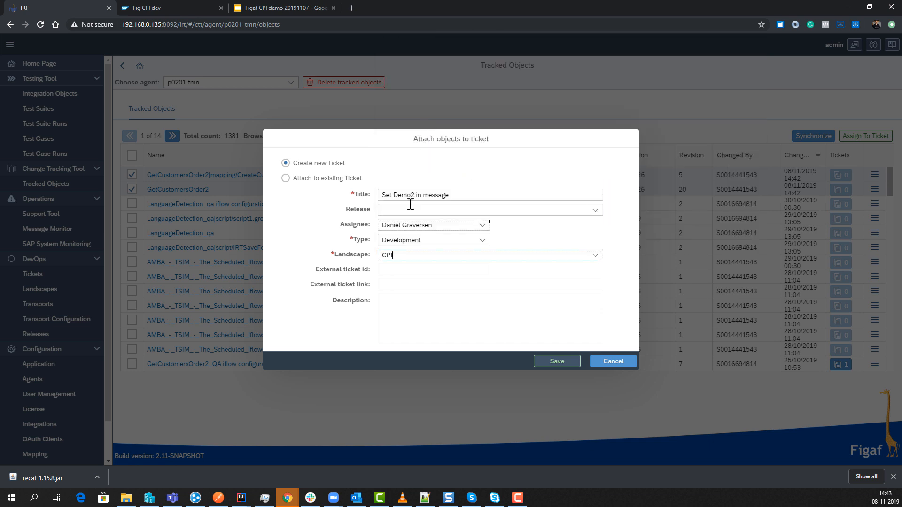
Set the external ticket id to Jira-12355, copy the title into the description, and save the ticket.
left_click(397, 270)
triple_click(469, 195)
key("ctrl+c")
left_click(447, 316)
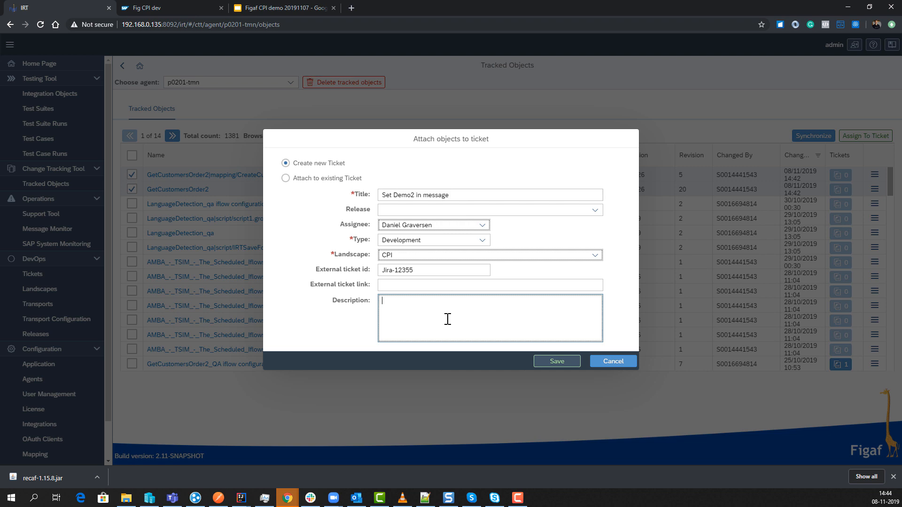
key("ctrl+v")
left_click(553, 360)
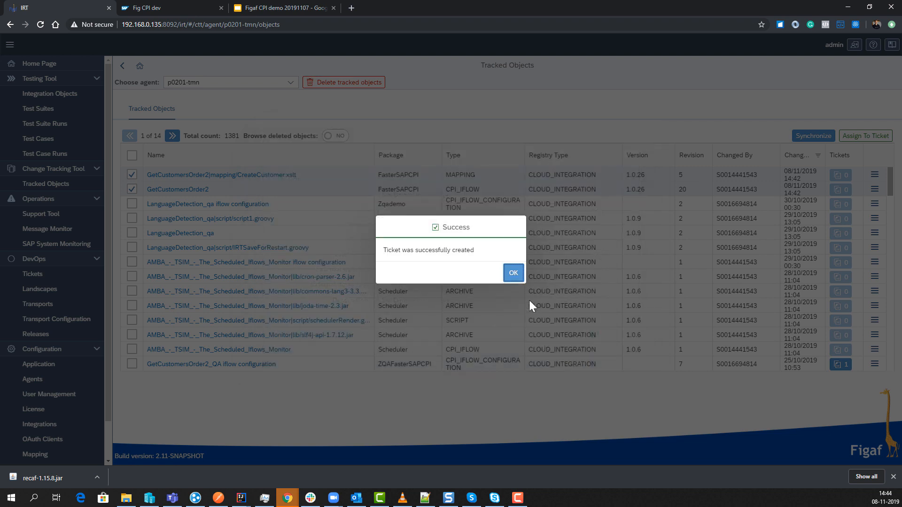
left_click(513, 273)
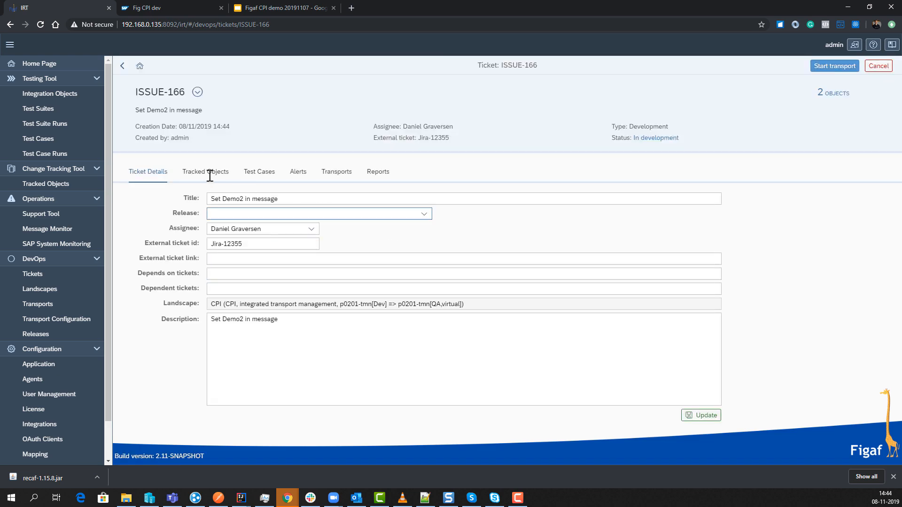
Compare version 1.0.26 of the ticket's CreateCustomer.xslt mapping with its Draft version, and return to the ticket's tracked objects.
left_click(192, 181)
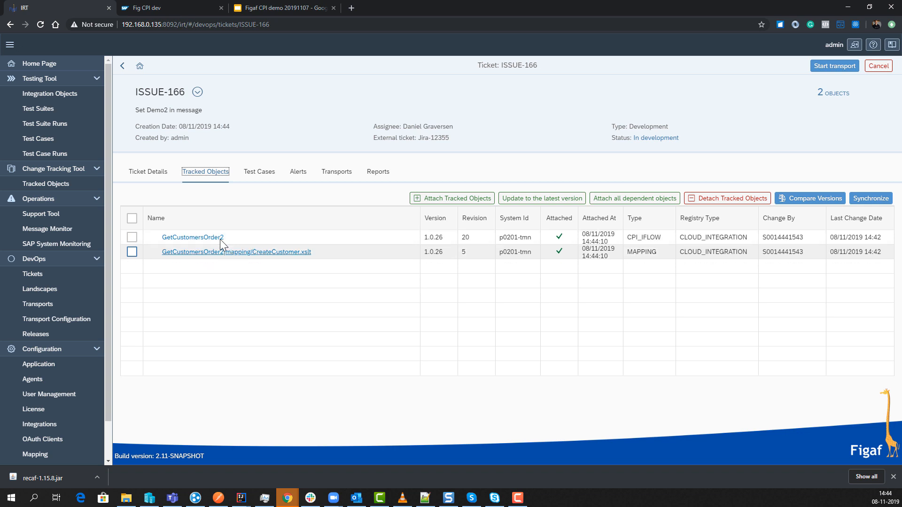
left_click(263, 252)
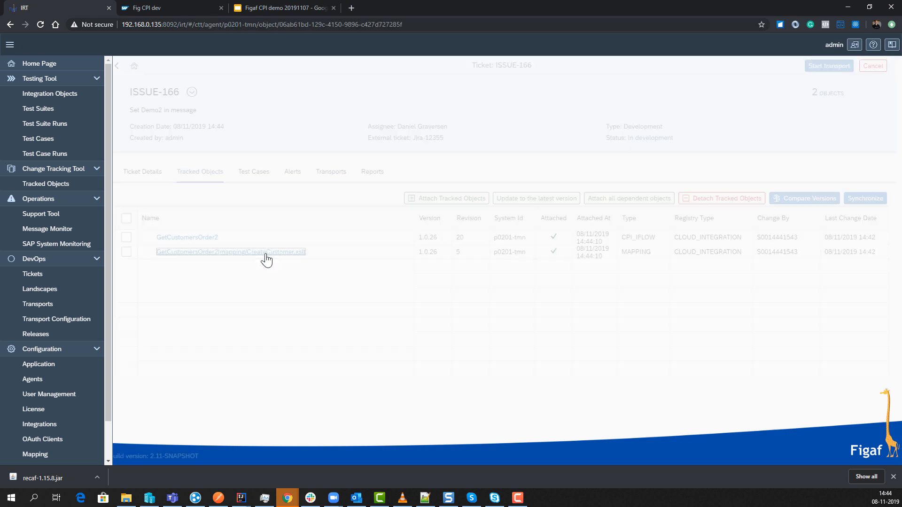
left_click(209, 212)
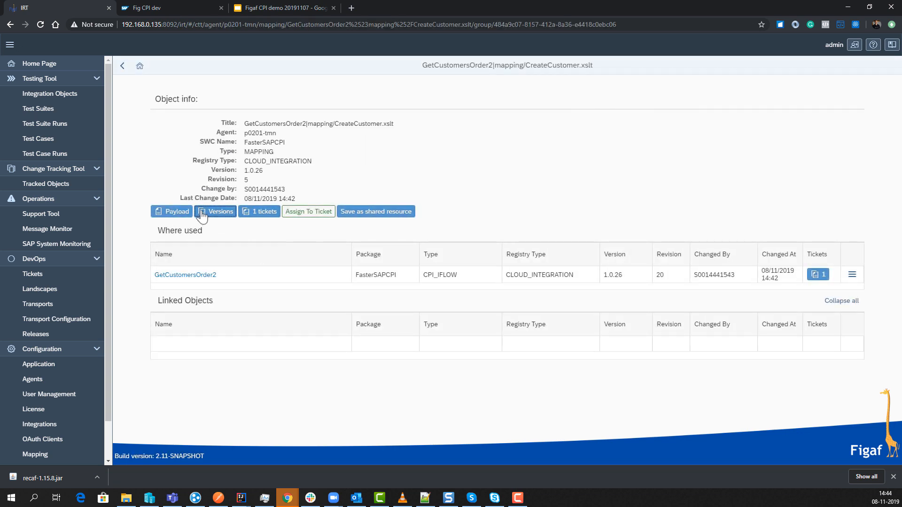
left_click(155, 146)
left_click(155, 129)
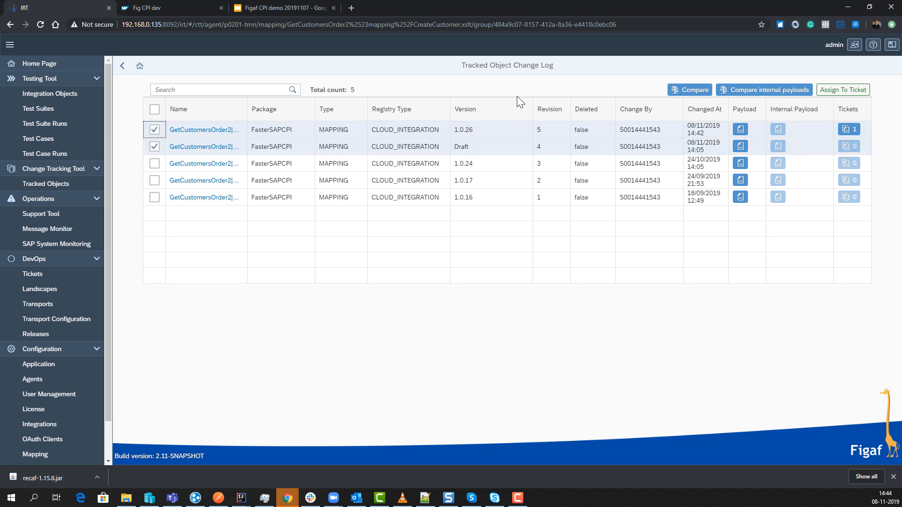
left_click(690, 89)
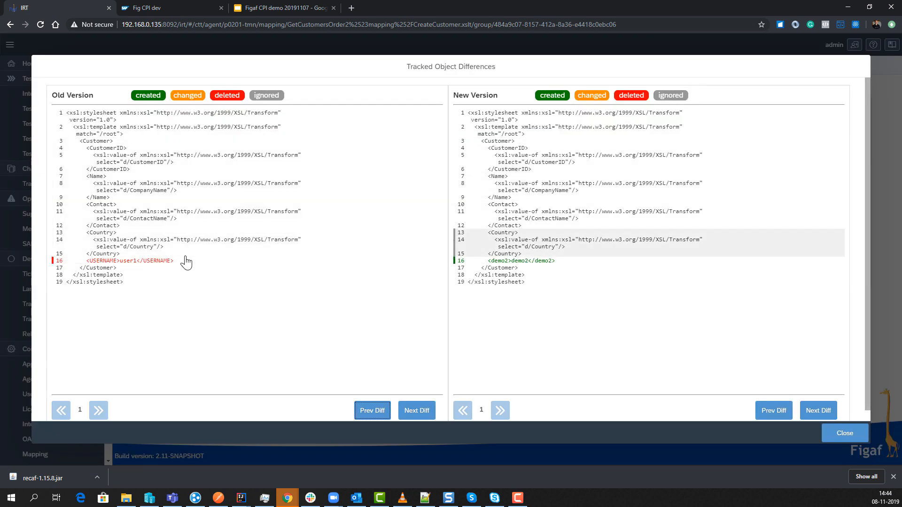
left_click(845, 434)
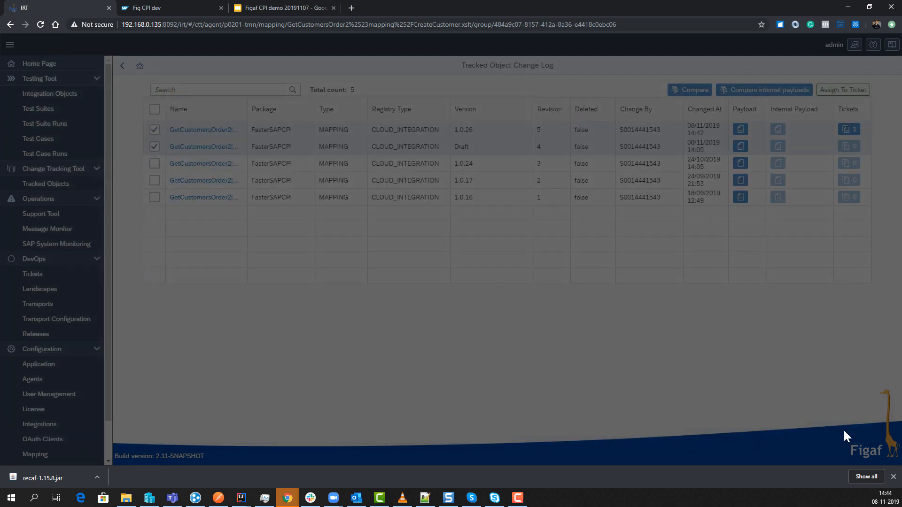
left_click(124, 66)
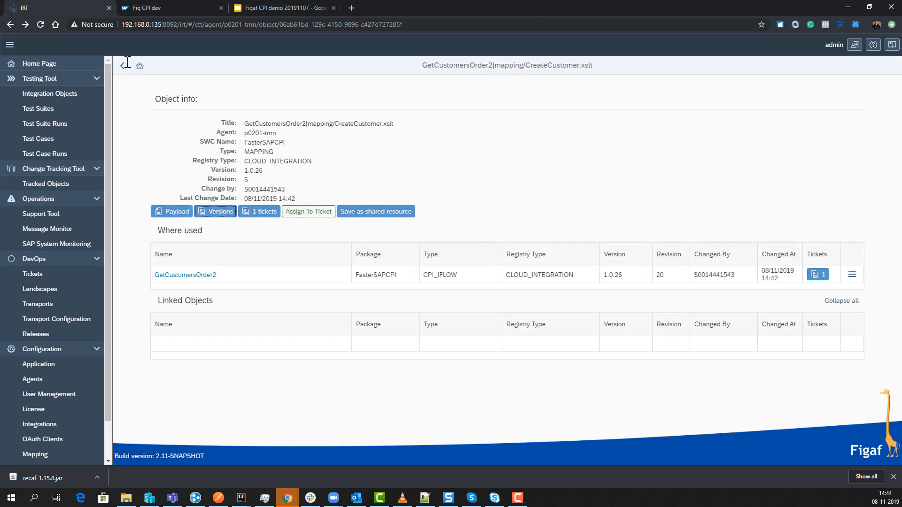
left_click(123, 67)
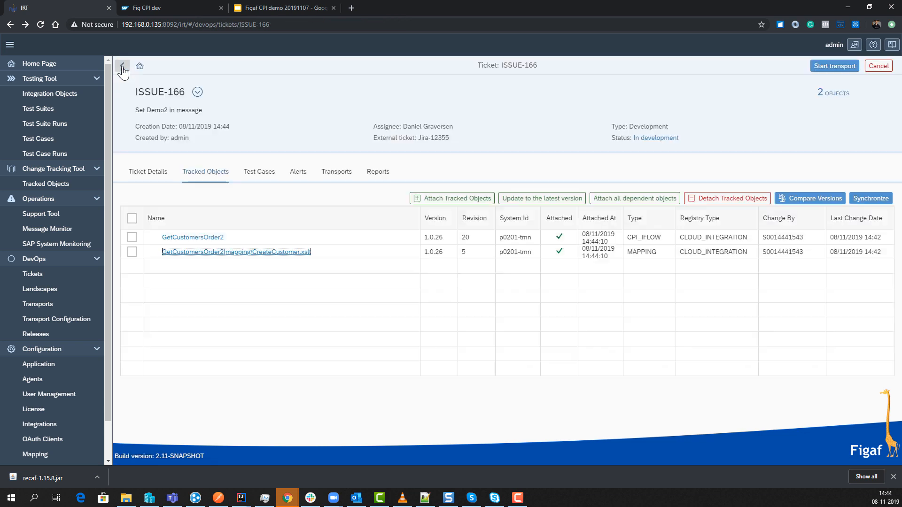
Look up related integration objects for the ticket and assign the GetCustomersOrder2 test case created on 08/11/2019 at 13:59.
left_click(263, 178)
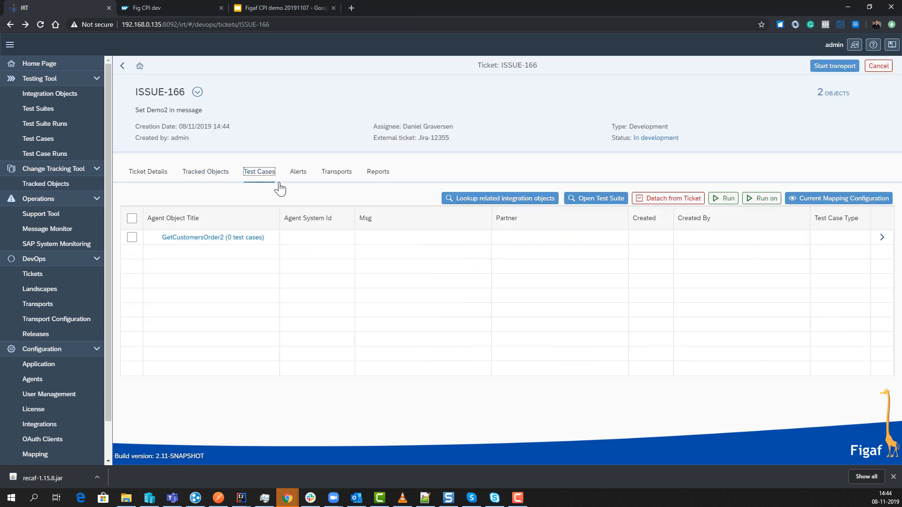
left_click(482, 203)
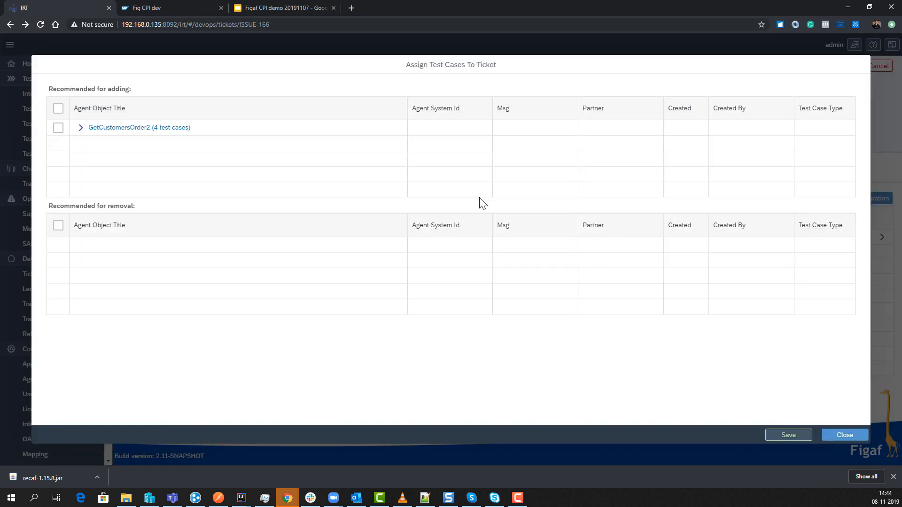
left_click(83, 130)
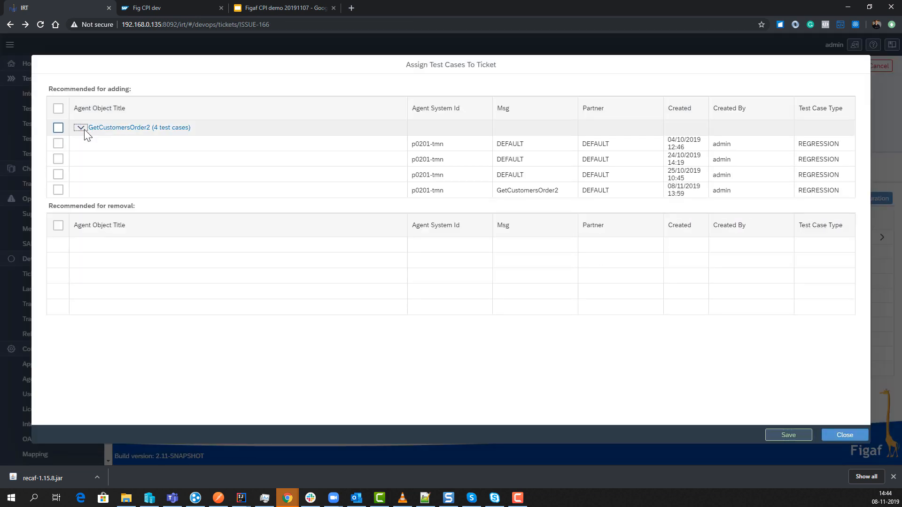
left_click(58, 189)
left_click(771, 435)
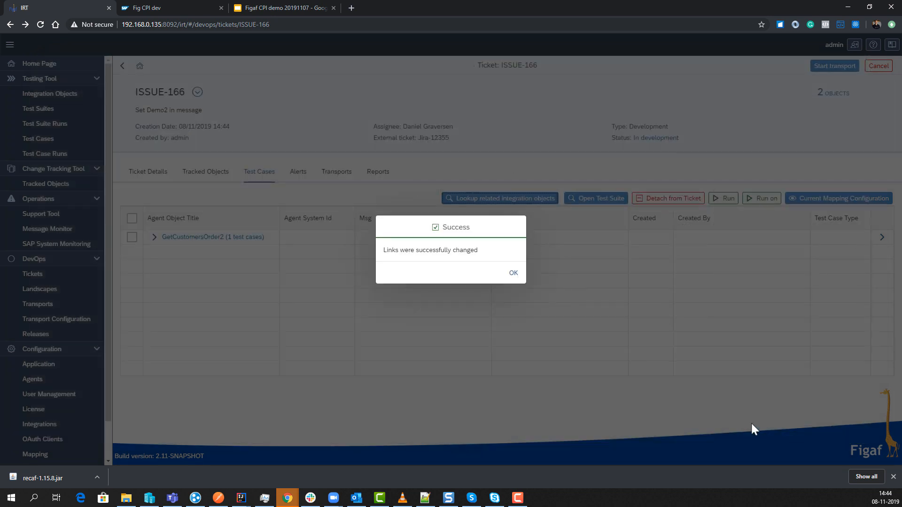
left_click(522, 277)
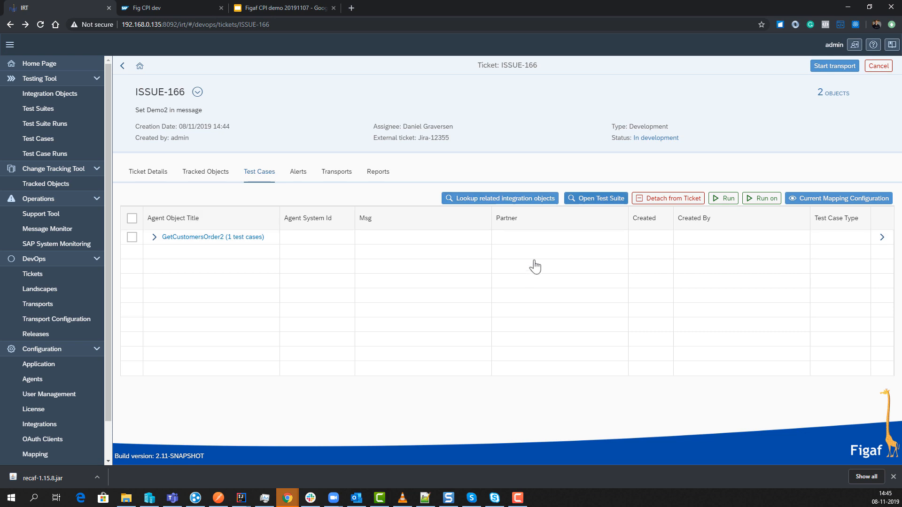
Open the ticket's test suite, show its linked test cases and run the suite.
left_click(582, 202)
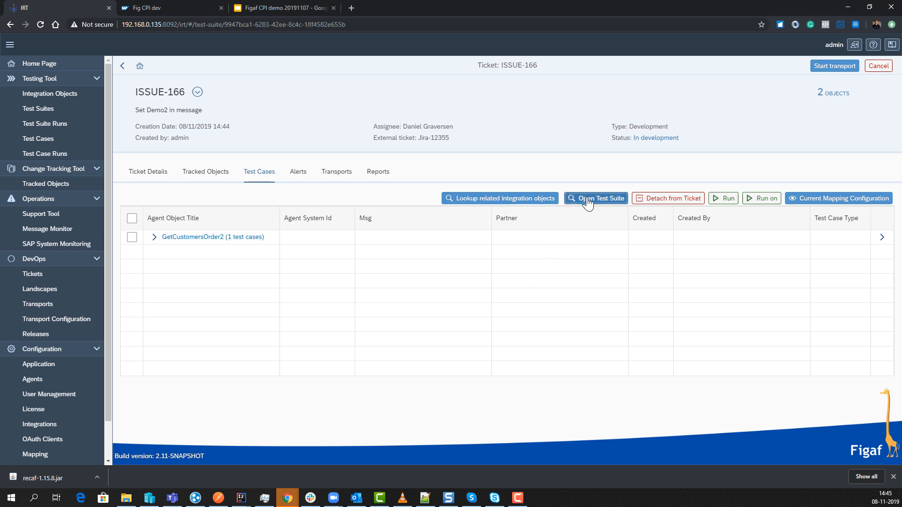
left_click(370, 157)
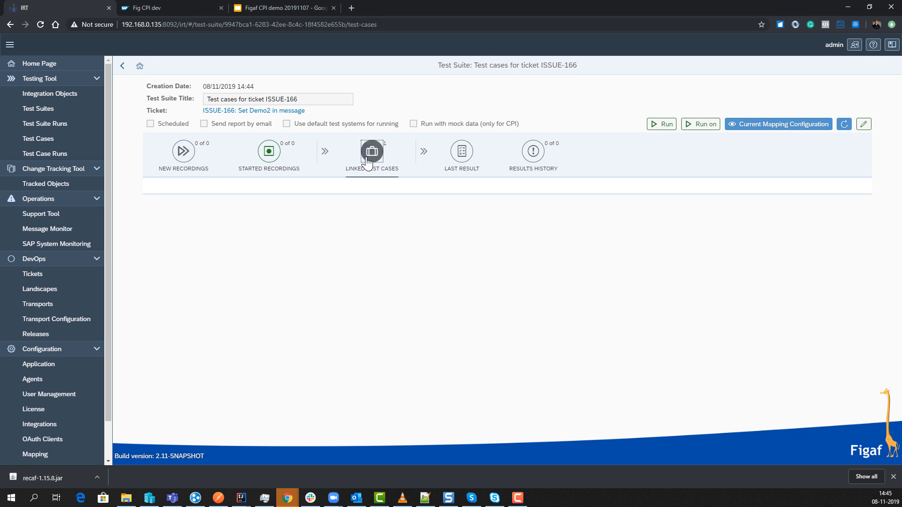
left_click(663, 124)
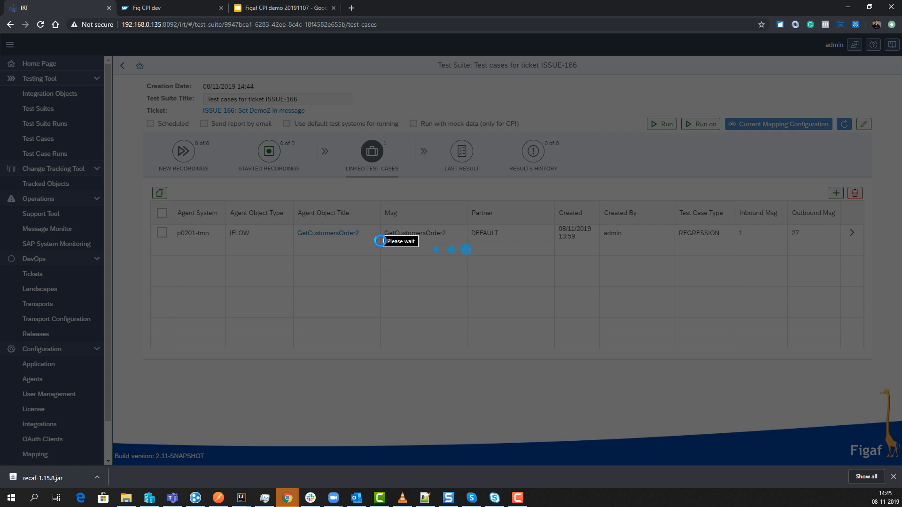
left_click(514, 273)
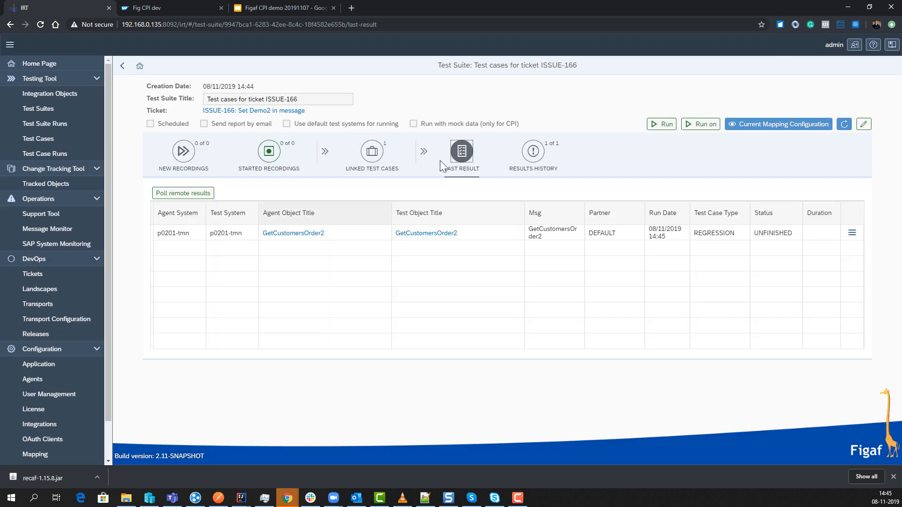
Poll the remote results of the GetCustomersOrder2 test run twice and close the polling results.
left_click(183, 195)
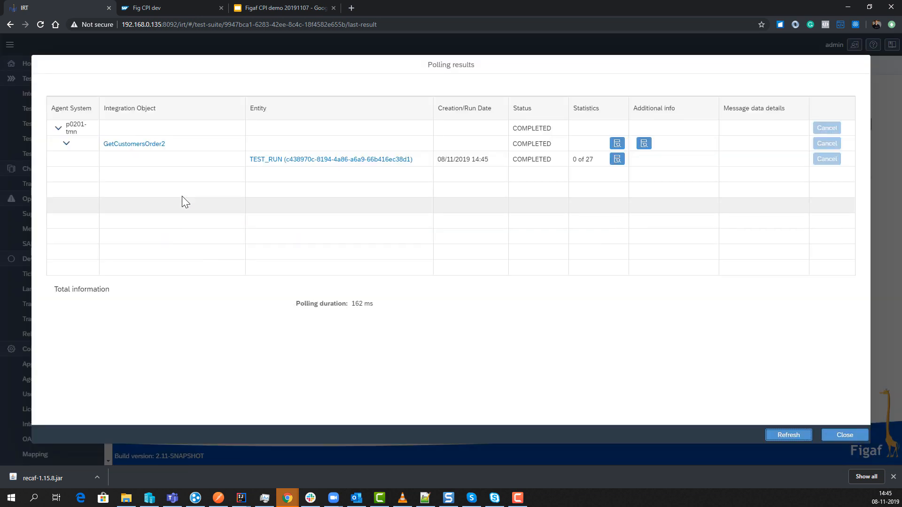
key("Escape")
left_click(197, 197)
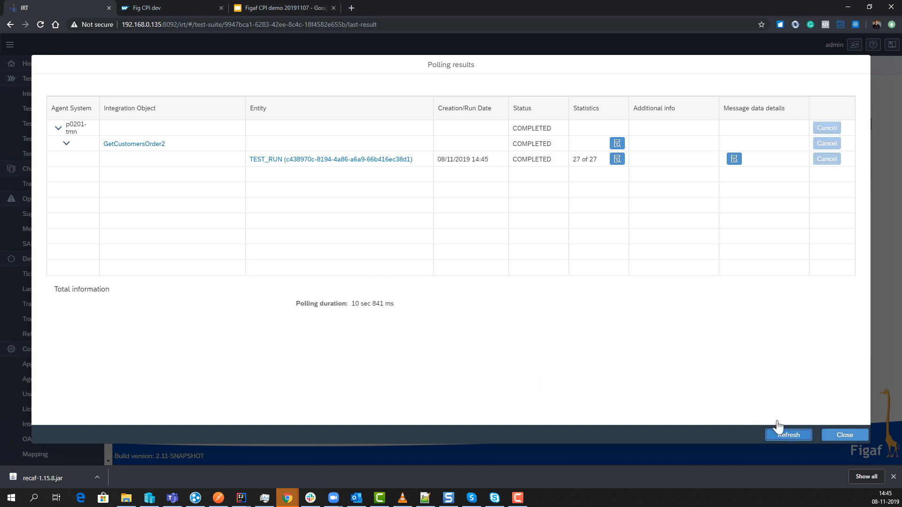
left_click(842, 436)
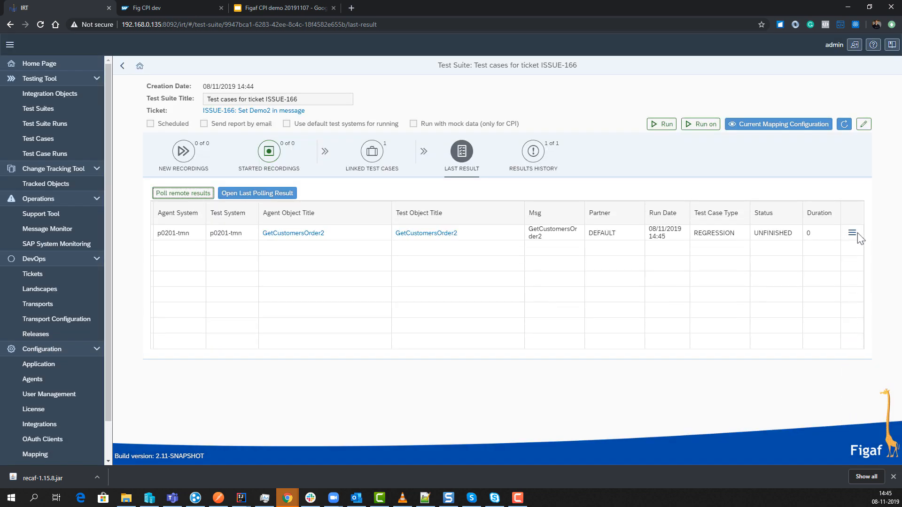
Open the GetCustomersOrder2 run details and compare the expected and actual results of the ERROR message at step 17, CallActivity_37.
left_click(851, 233)
left_click(814, 256)
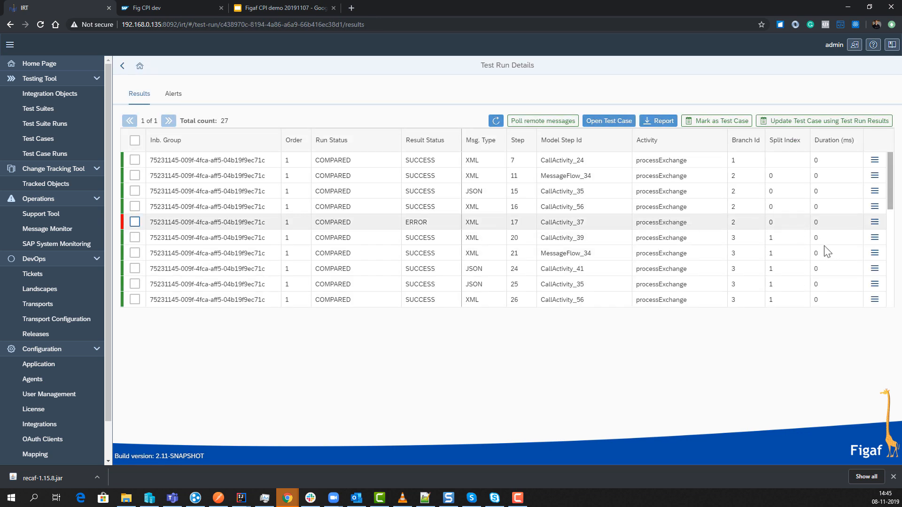
left_click(875, 224)
left_click(828, 248)
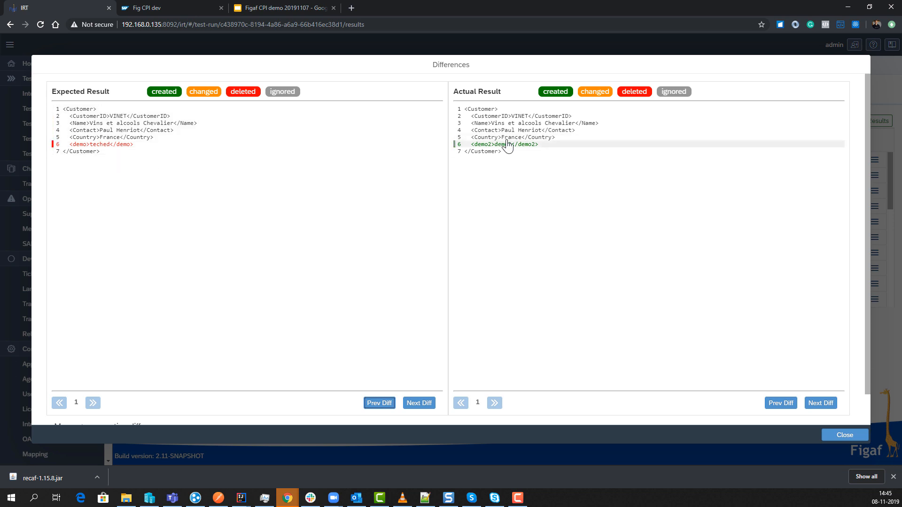
left_click(833, 437)
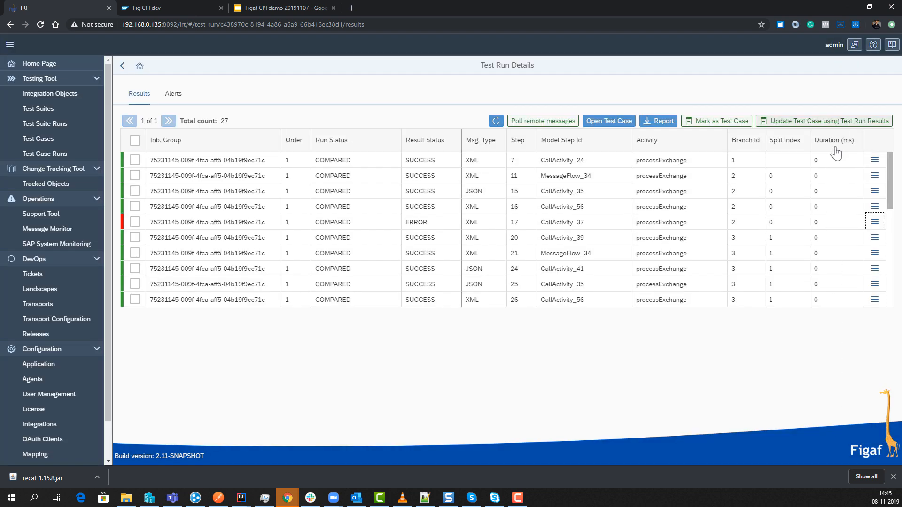
Select all messages of the test run and update the test case using the test run results.
left_click(836, 126)
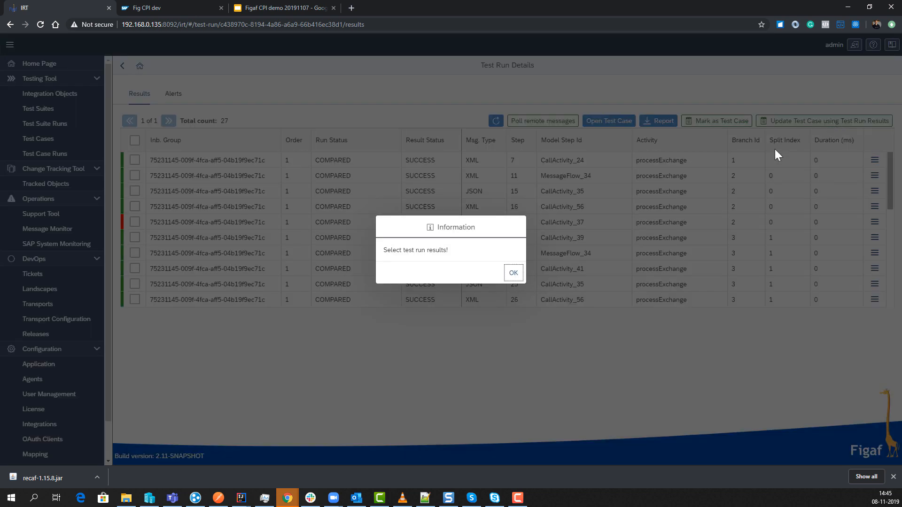
left_click(513, 273)
left_click(136, 140)
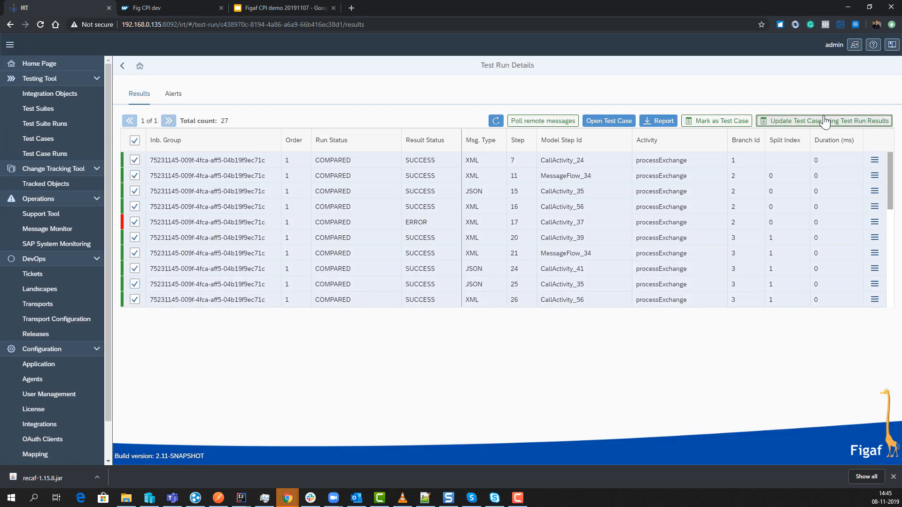
left_click(798, 124)
left_click(513, 273)
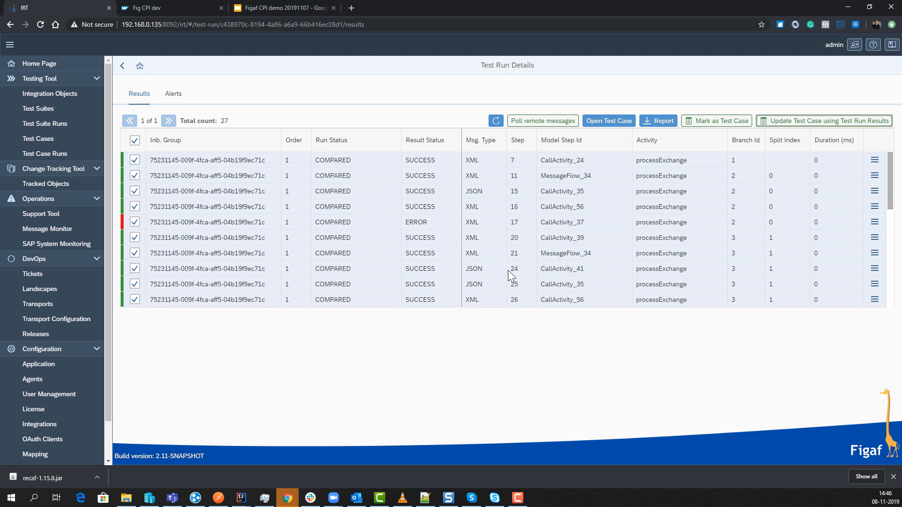
Return to the suite's linked test cases, run the suite again and open the last result.
left_click(124, 66)
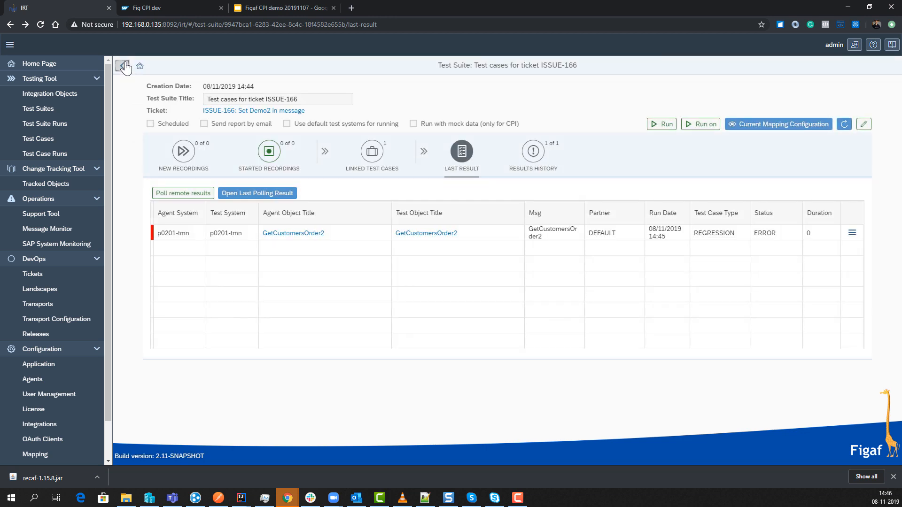
left_click(124, 66)
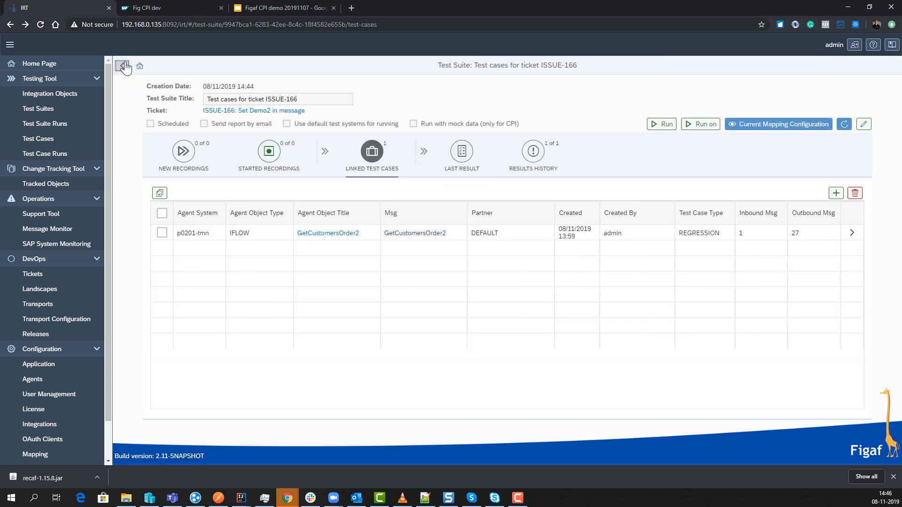
left_click(659, 125)
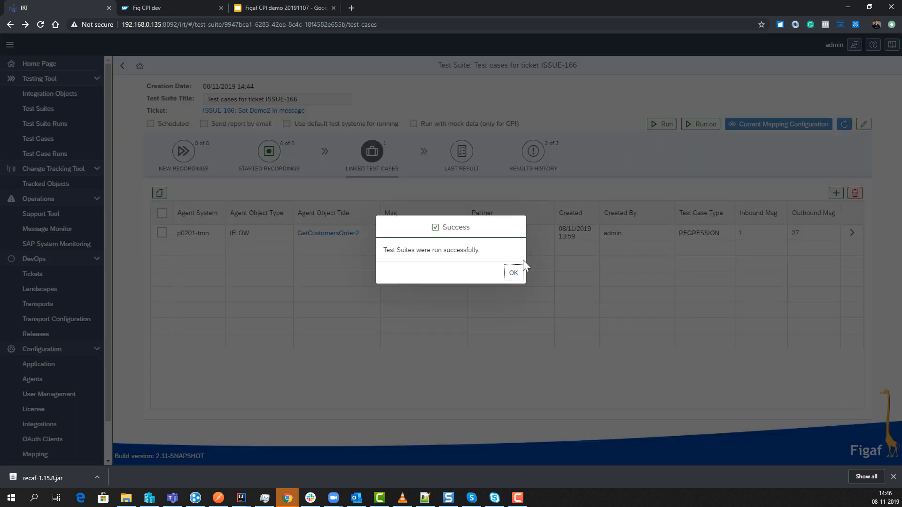
left_click(512, 273)
left_click(459, 160)
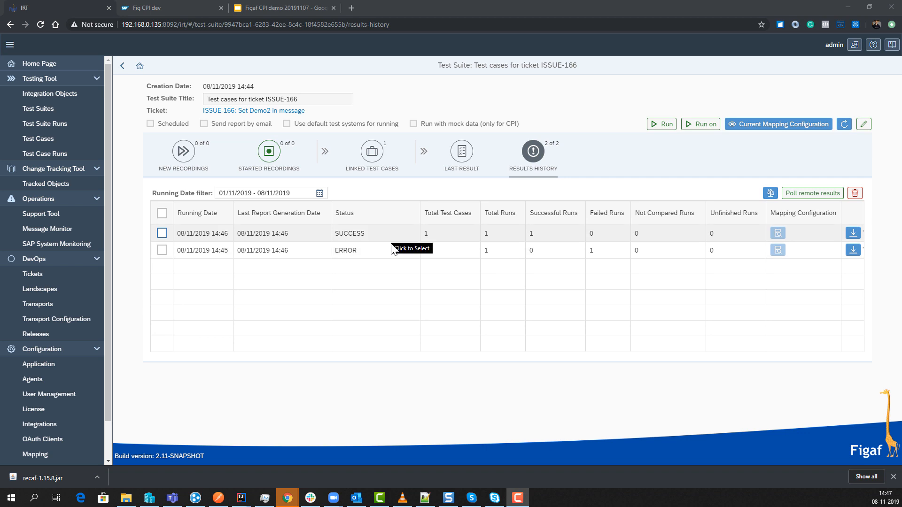
Go back to the Set Demo2 in message ticket and start its transport, refreshing the progress before closing it.
left_click(274, 113)
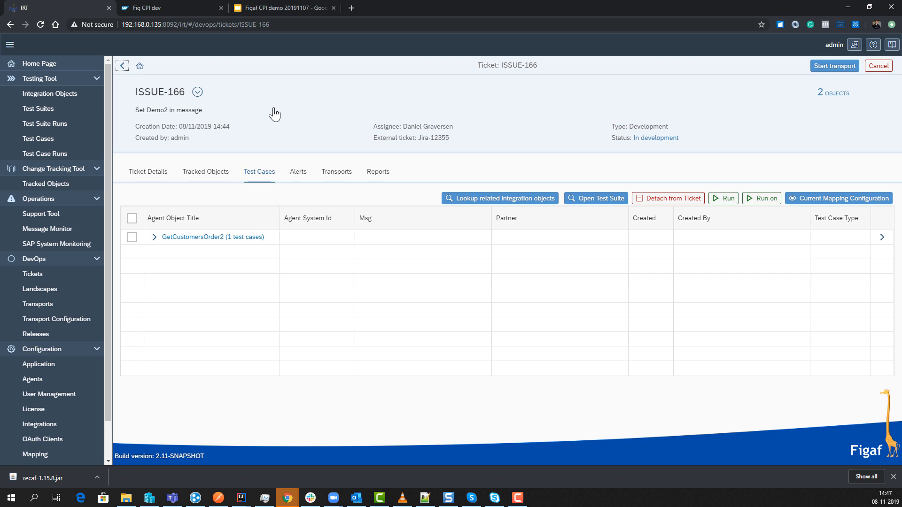
left_click(334, 174)
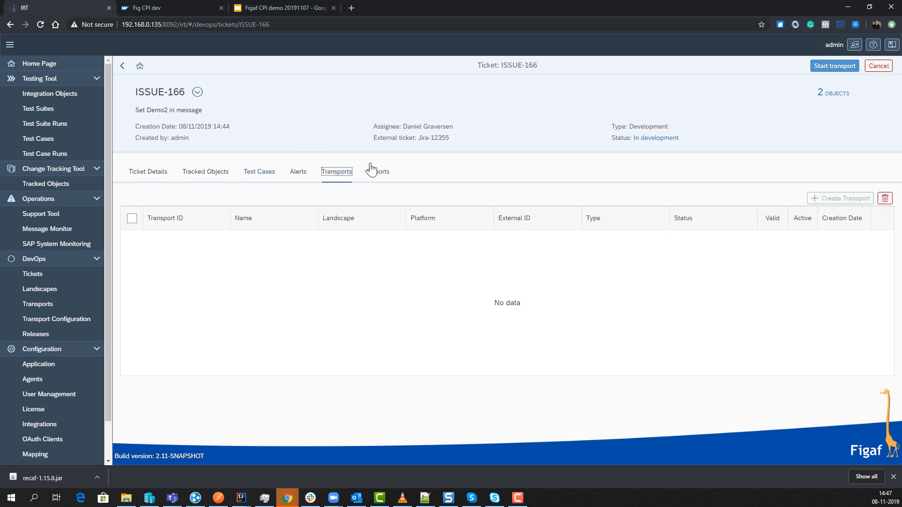
left_click(835, 67)
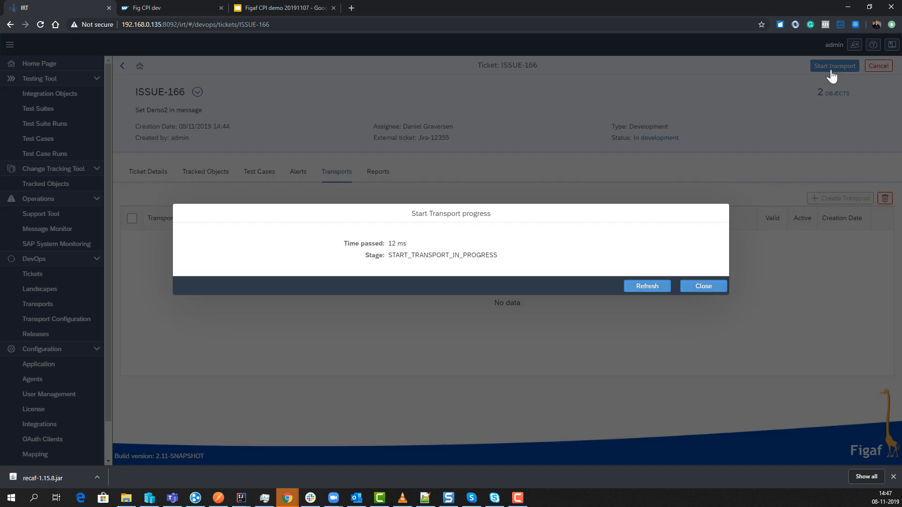
left_click(647, 286)
left_click(693, 289)
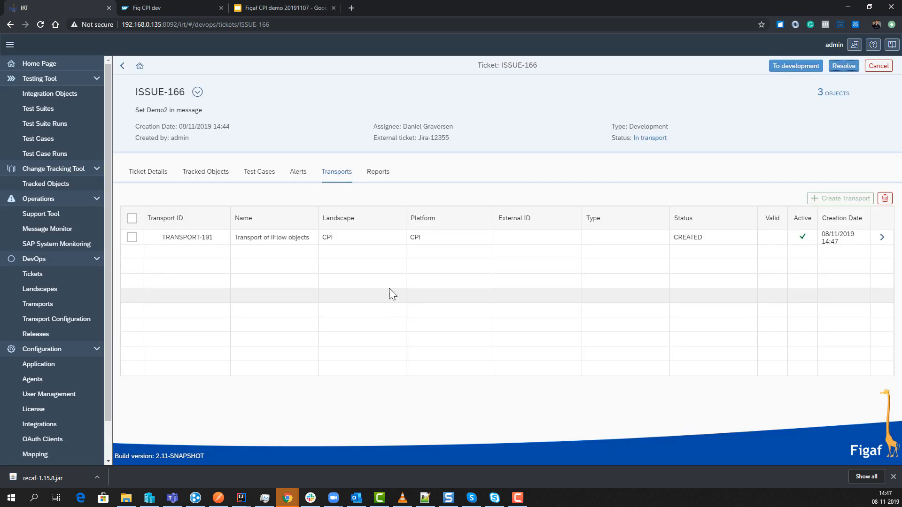
Open the new transport's GetCustomersOrder2 configuration and enter a new API key for the QA system's apikey parameter.
left_click(882, 238)
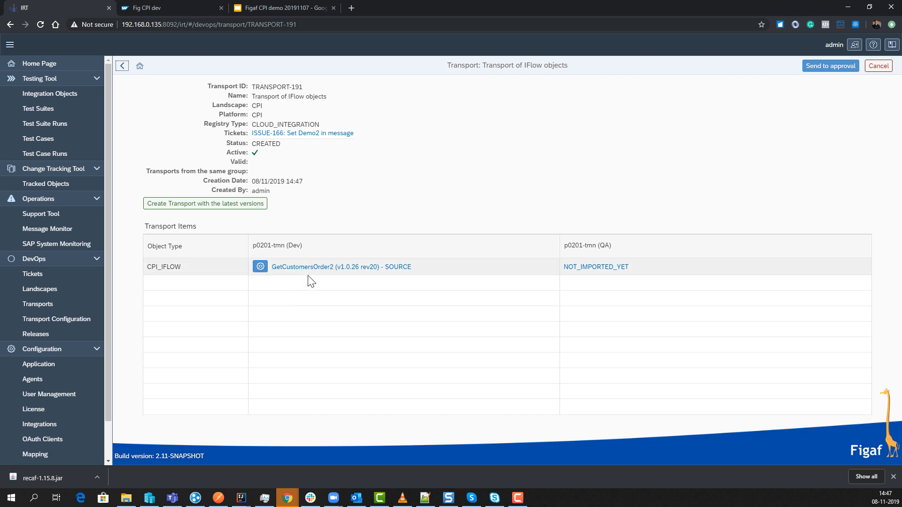
left_click(258, 267)
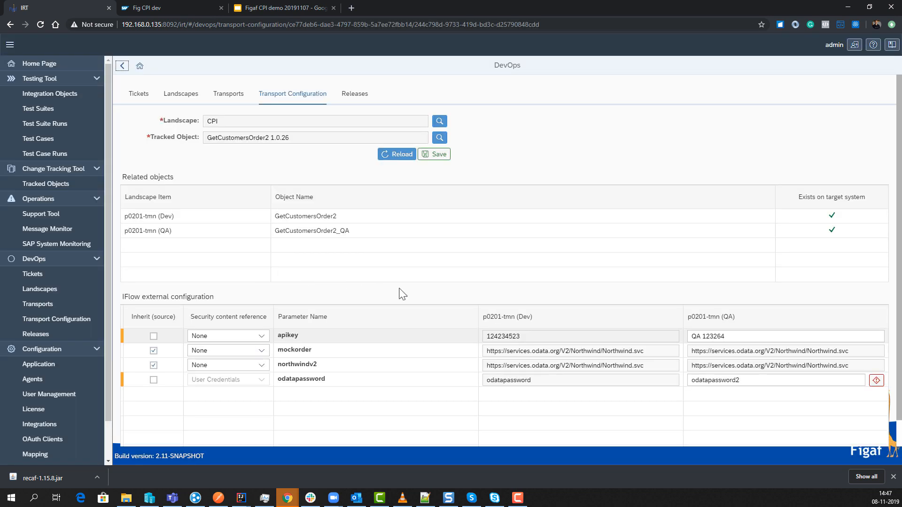
left_click(705, 335)
double_click(705, 335)
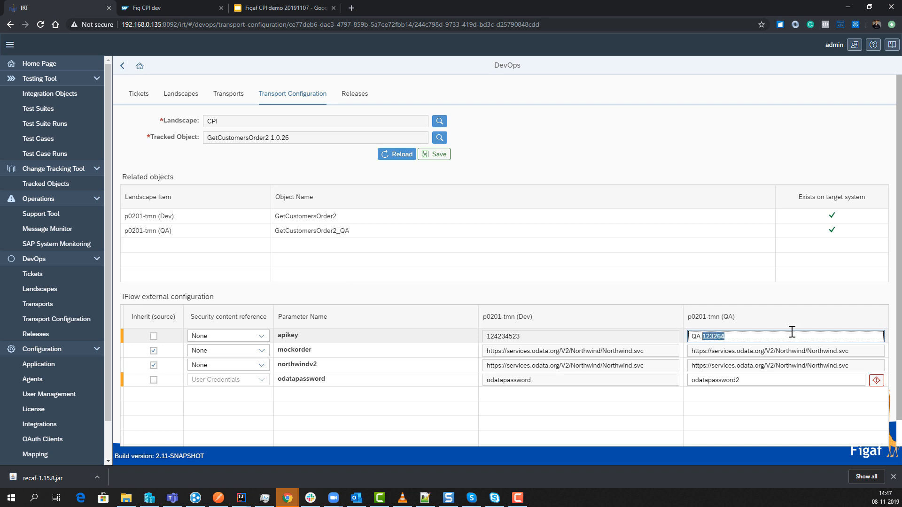
type("5555")
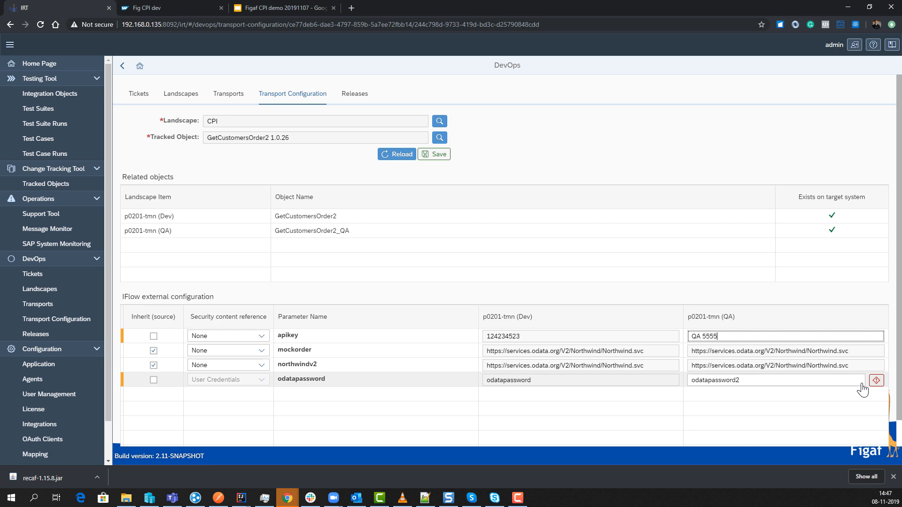
Remove the trailing 2 from the QA value of the odatapassword parameter and save the transport configuration.
left_click(809, 385)
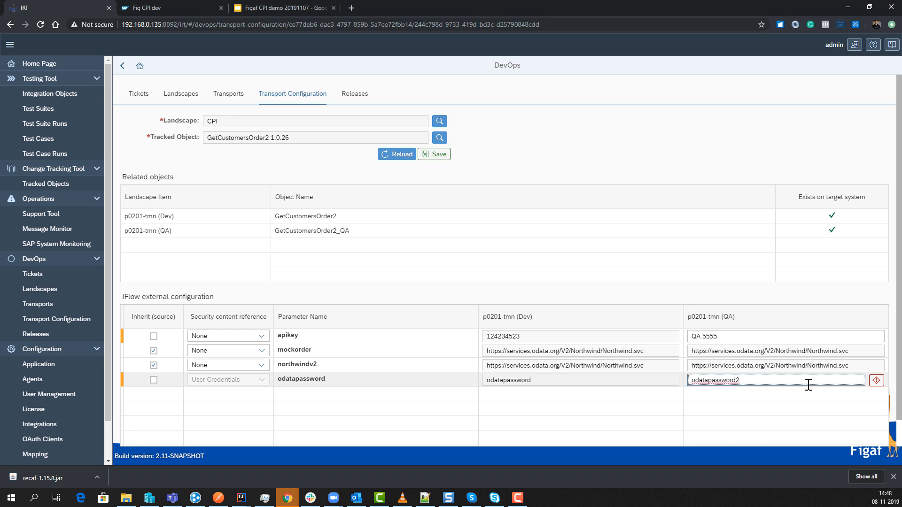
key("BackSpace")
left_click(442, 157)
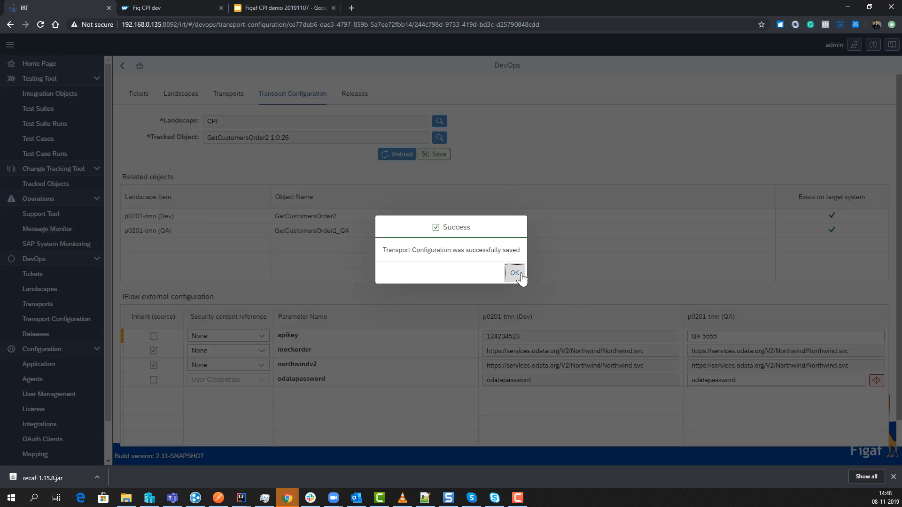
left_click(515, 273)
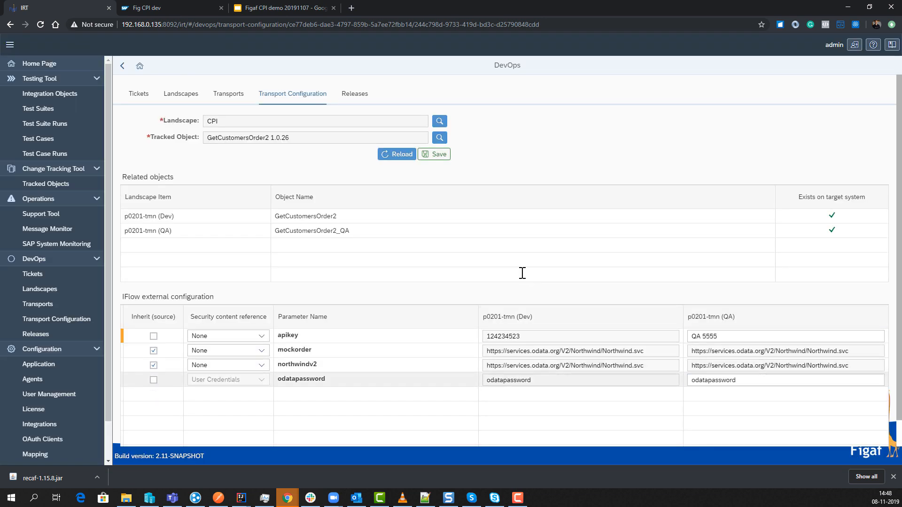
Return to the transport of IFlow objects and send it to approval.
left_click(123, 66)
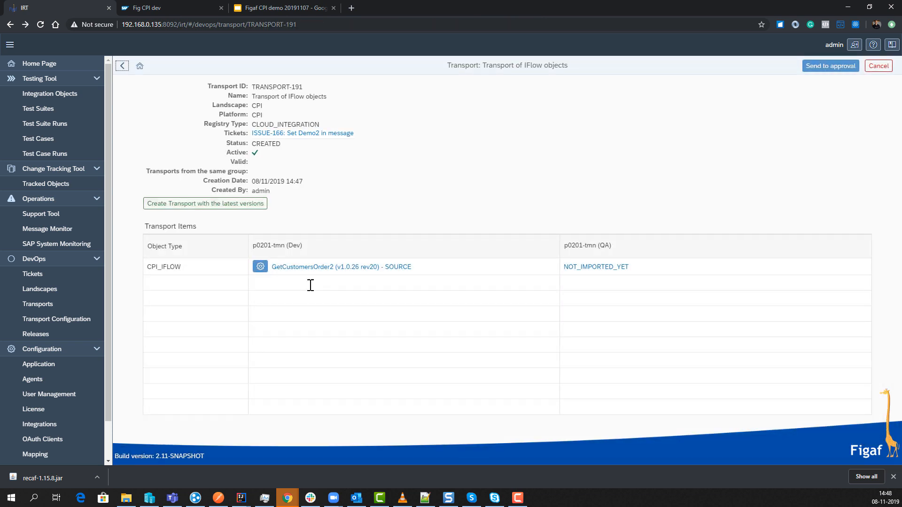
left_click(826, 69)
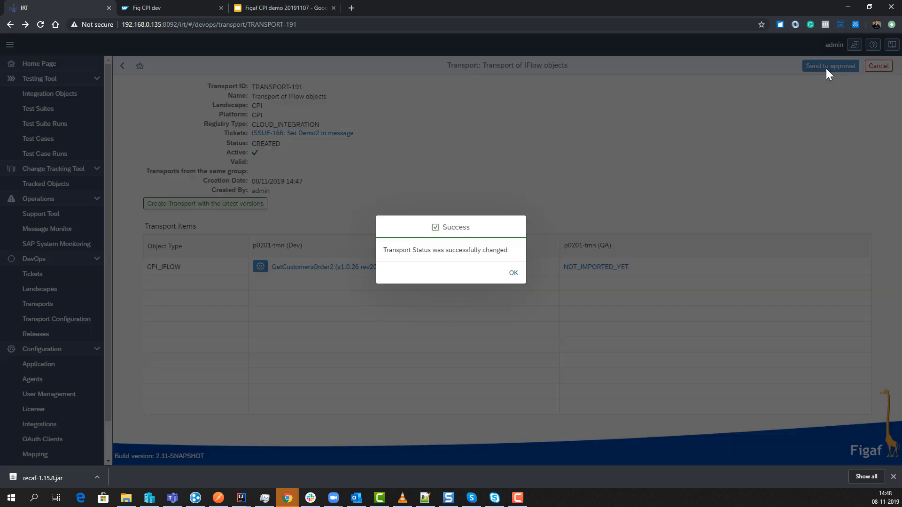
left_click(514, 275)
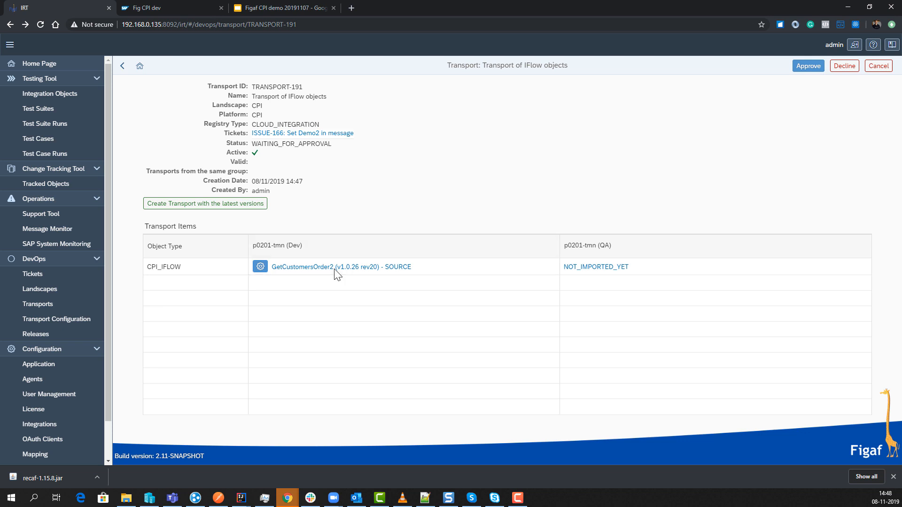
Approve the transport with the comment "good" and update its status.
left_click(801, 68)
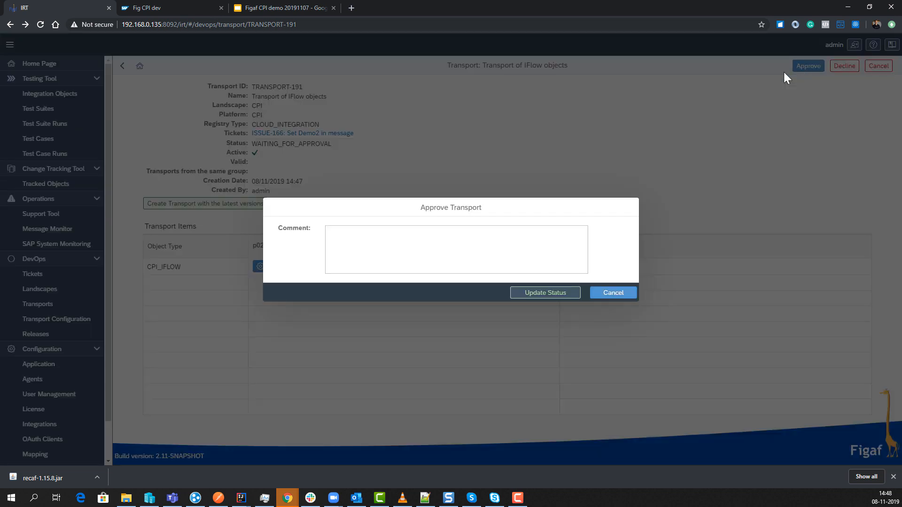
left_click(355, 263)
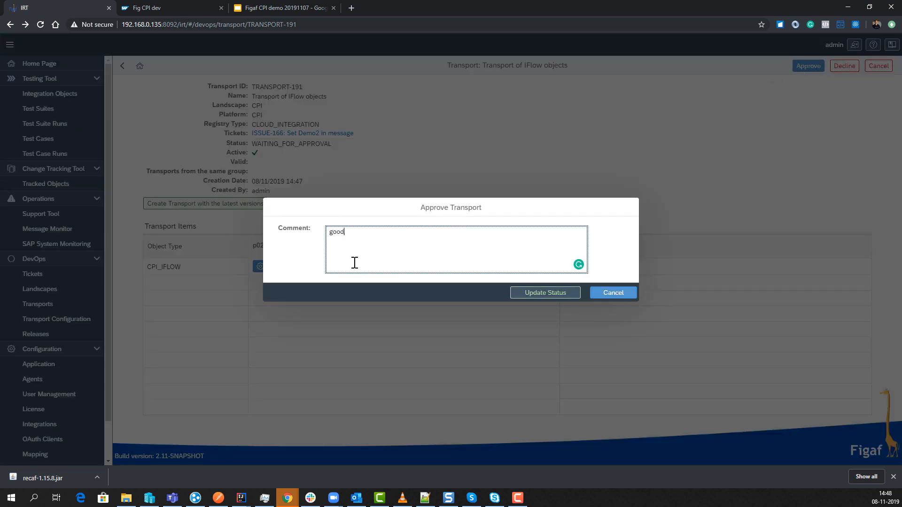
left_click(518, 294)
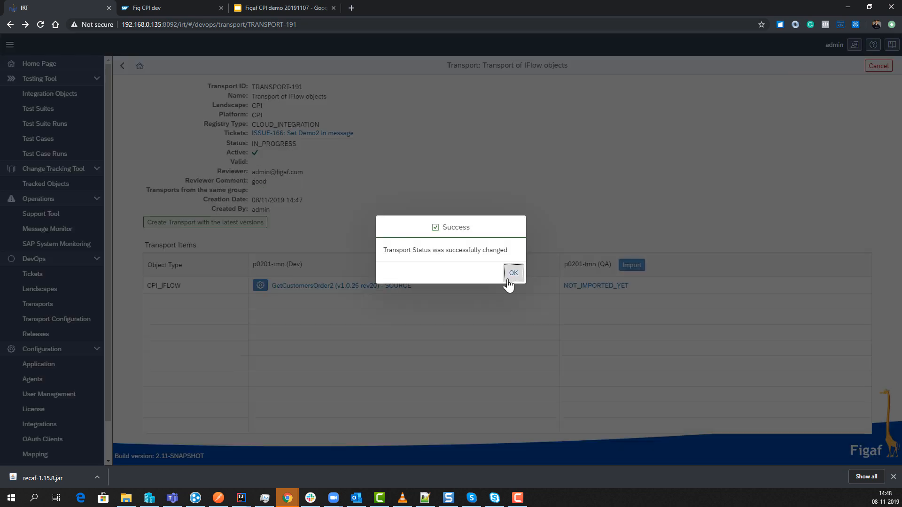
left_click(513, 273)
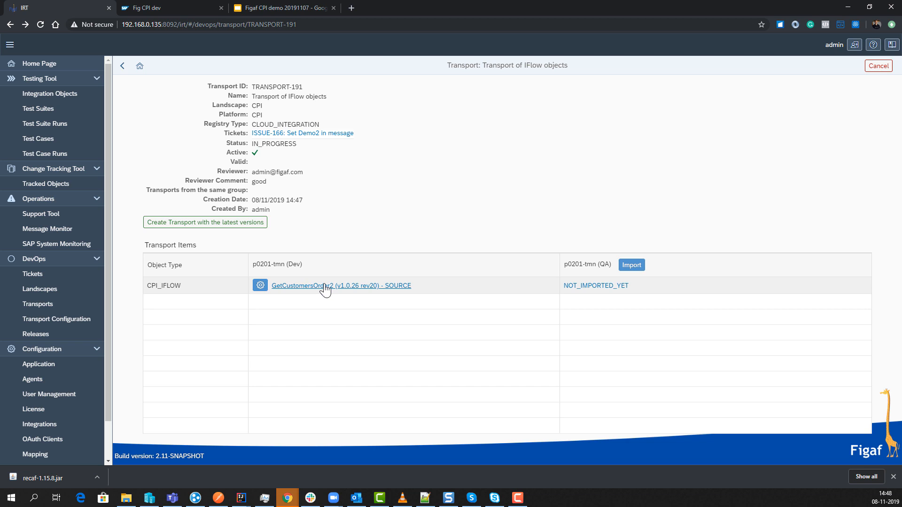
Import the transport's GetCustomersOrder2 iFlow into the QA system, refresh the import progress and close it.
left_click(626, 267)
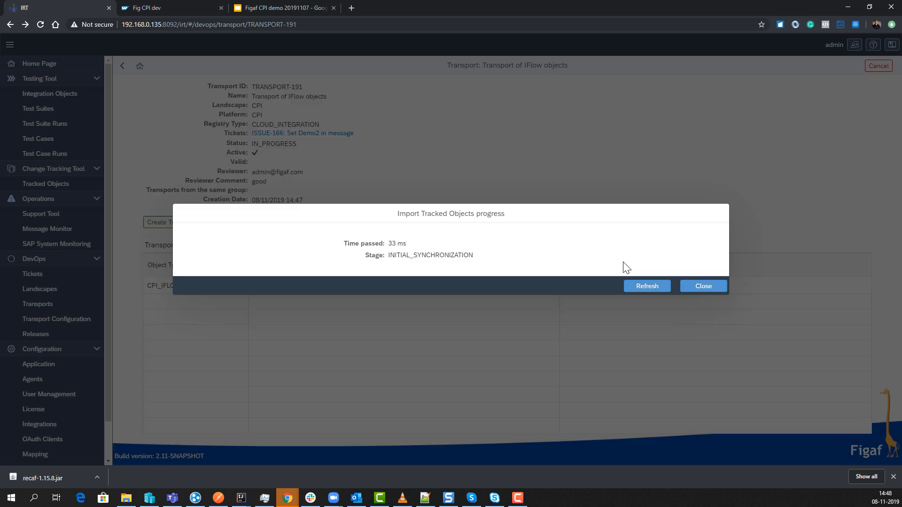
left_click(653, 290)
left_click(652, 290)
left_click(652, 290)
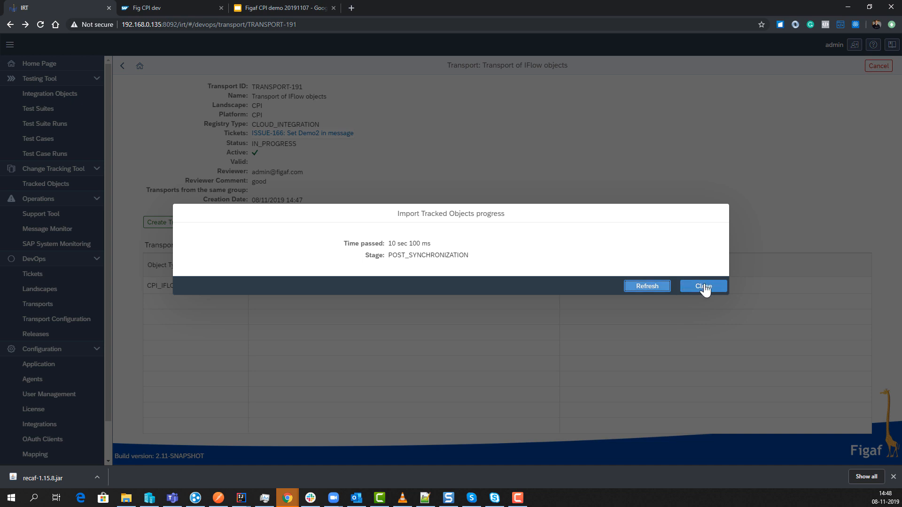
left_click(704, 286)
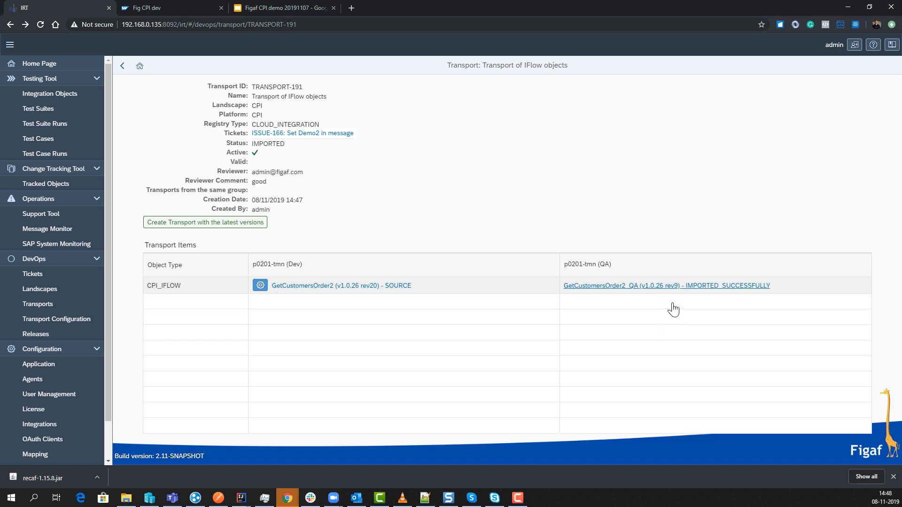
Return to ticket ISSUE-166, look over its test cases and reports, and resolve the ticket.
left_click(123, 72)
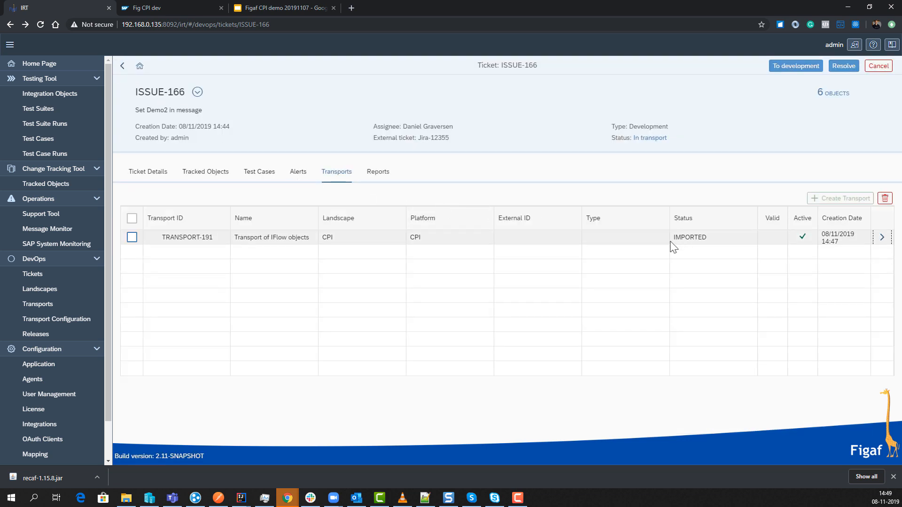
left_click(260, 173)
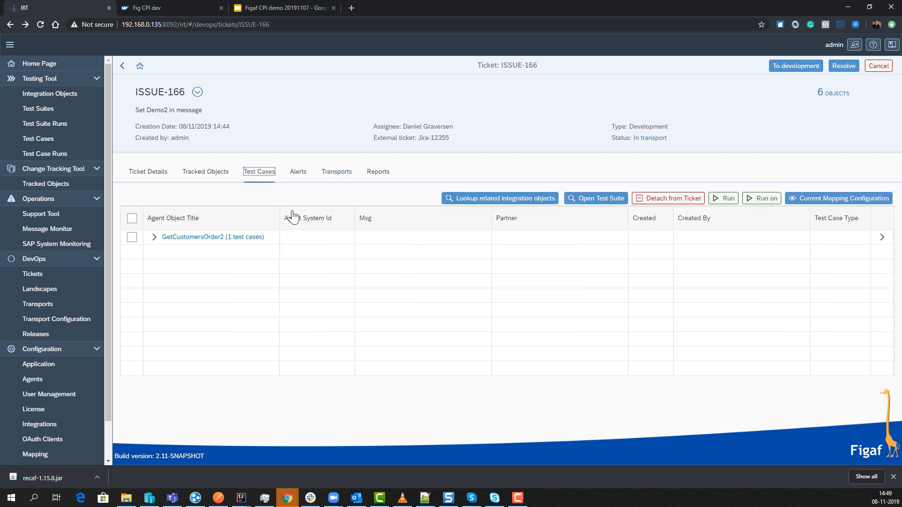
left_click(378, 172)
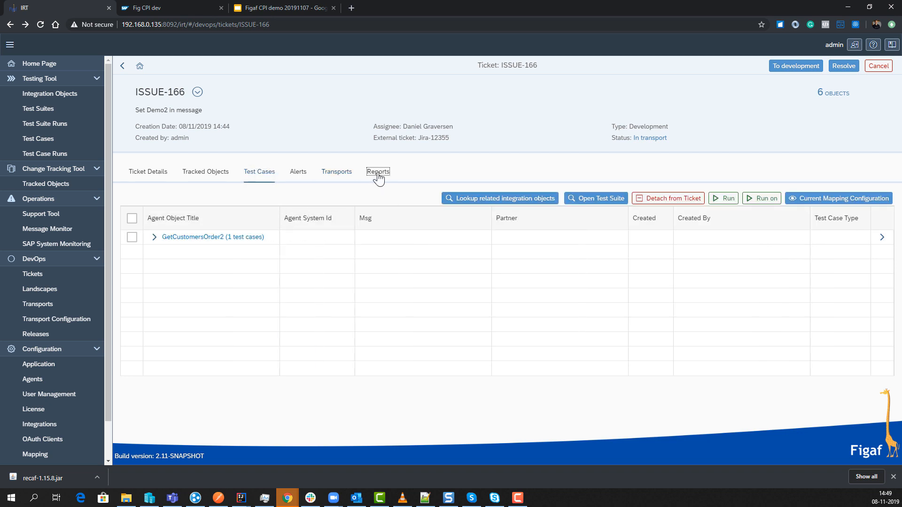
left_click(844, 67)
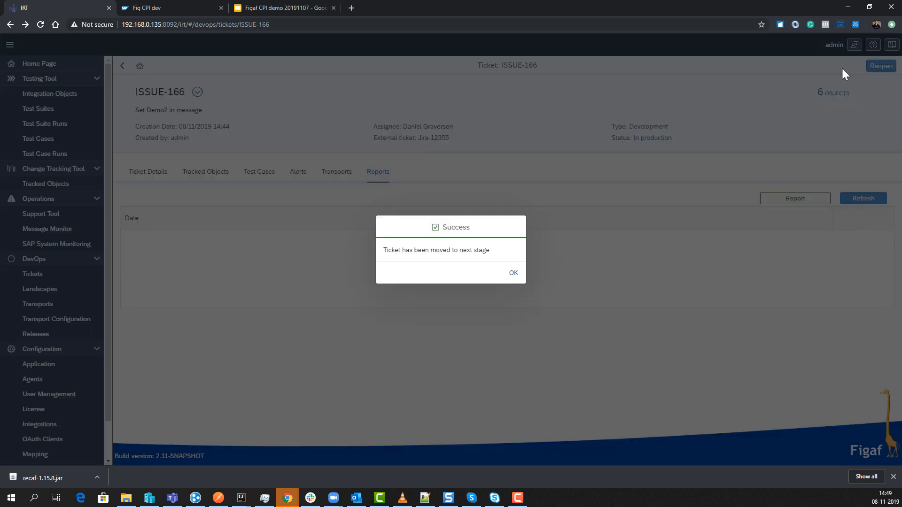
left_click(514, 274)
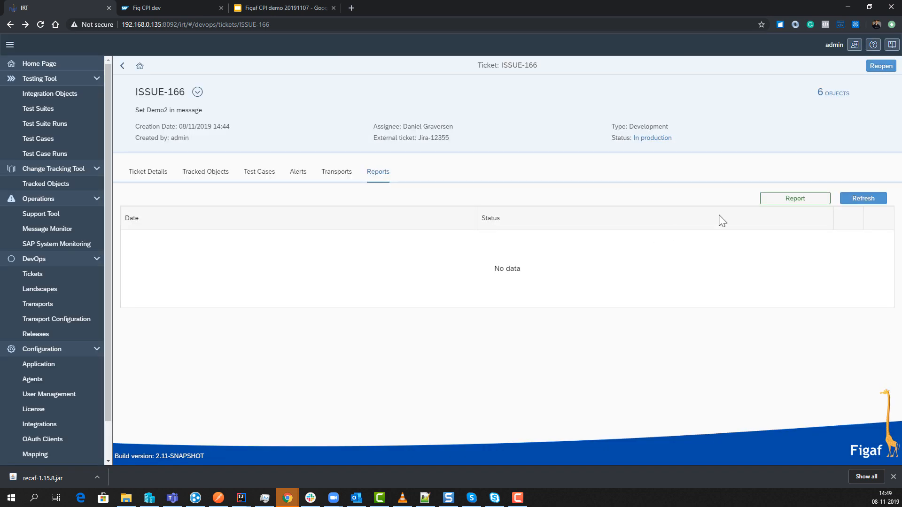
Generate a ticket report for ISSUE-166, refresh the report list and open the generated workbook in Excel.
left_click(793, 198)
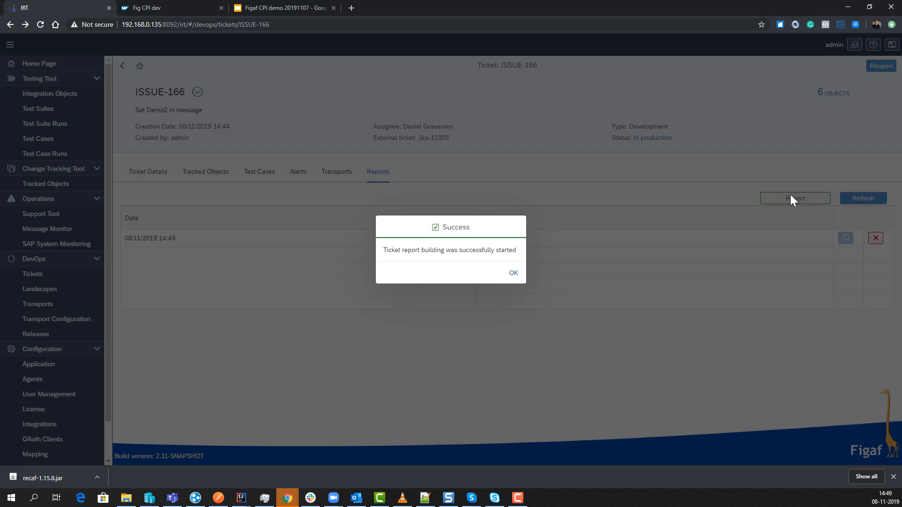
left_click(513, 273)
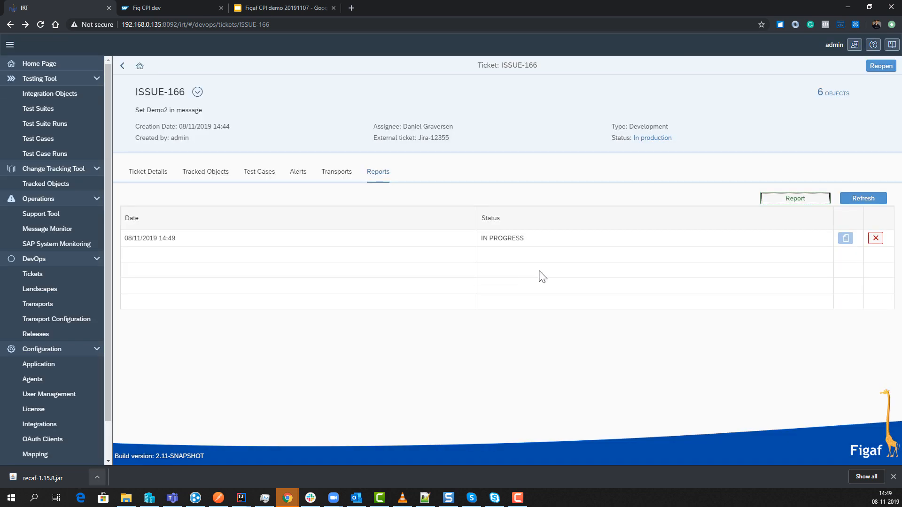
left_click(863, 200)
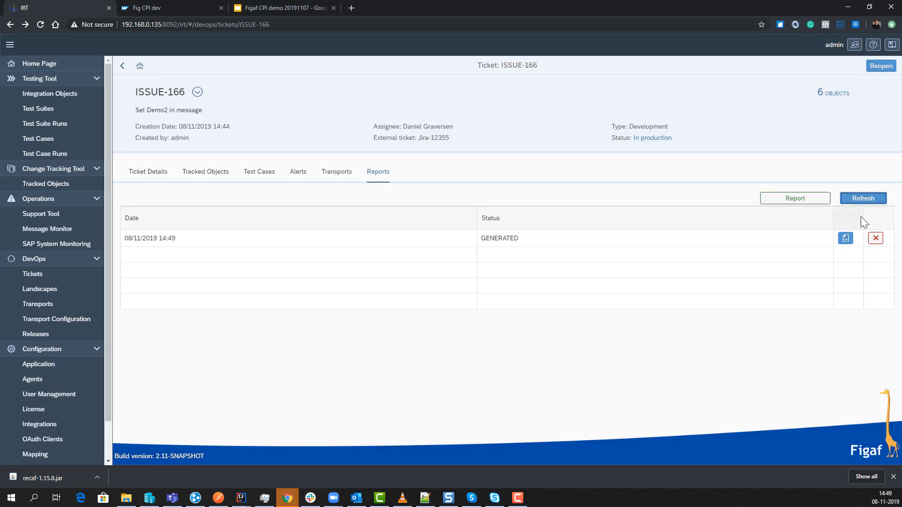
left_click(846, 239)
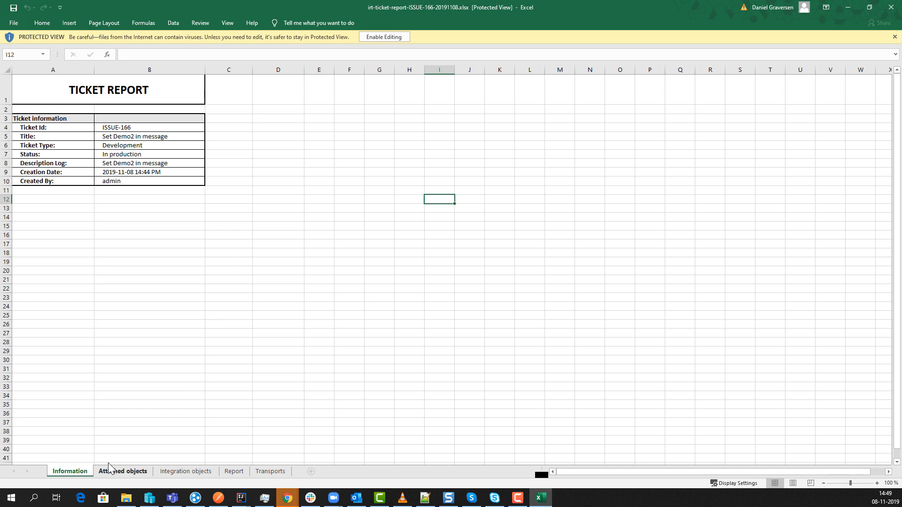
Examine the ticket report's attached objects, integration objects, test run report and transports, and close the workbook.
left_click(128, 475)
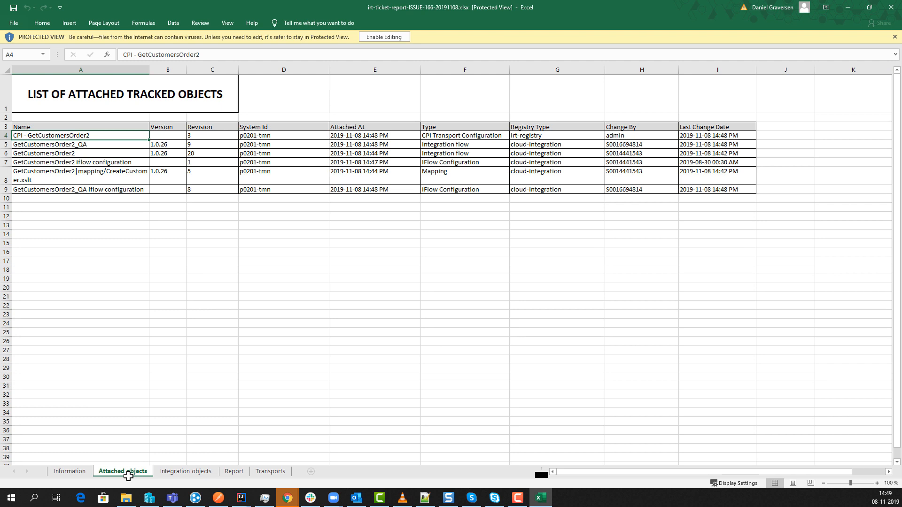
left_click(67, 159)
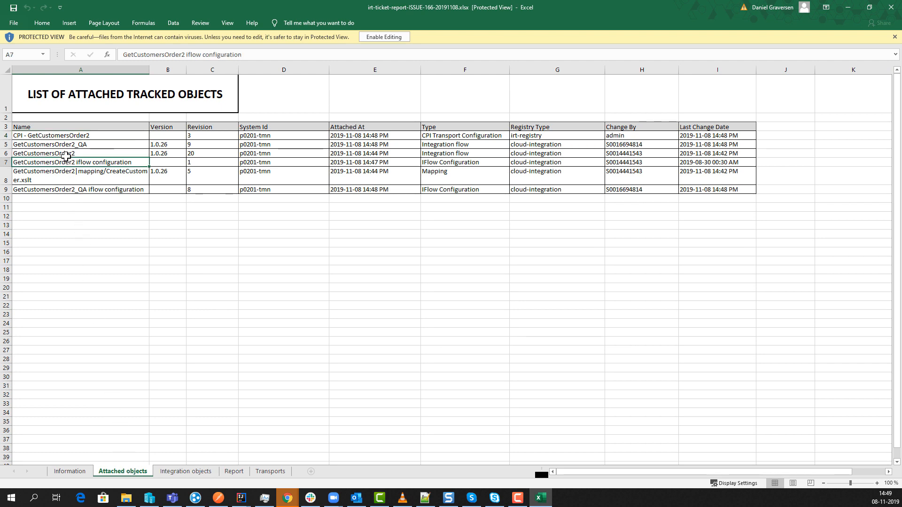
left_click(76, 175)
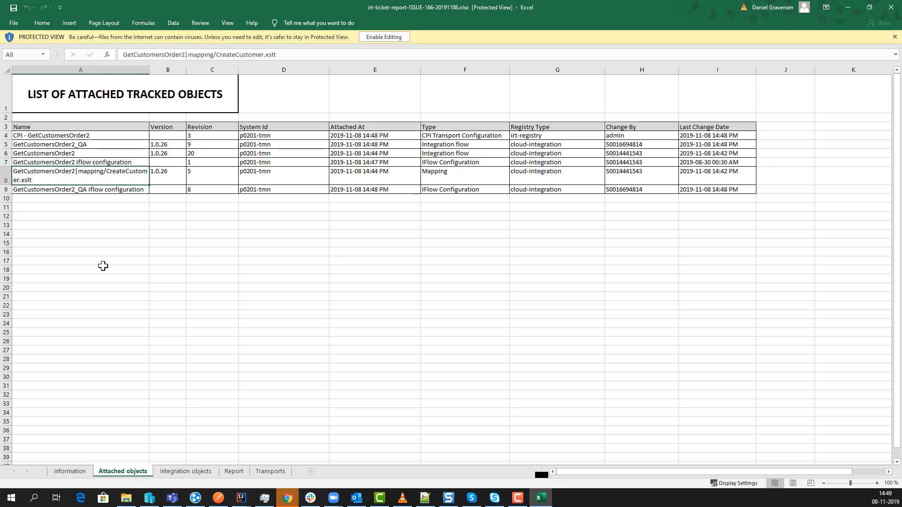
left_click(192, 472)
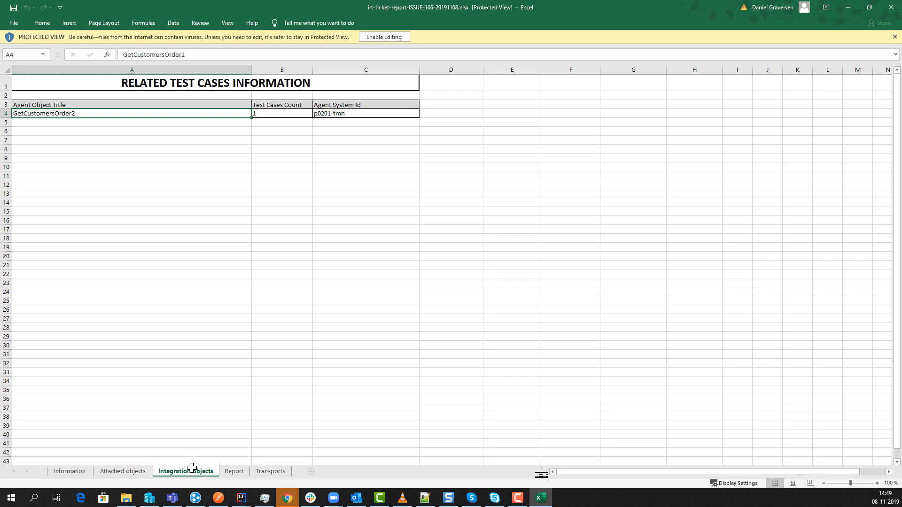
left_click(229, 471)
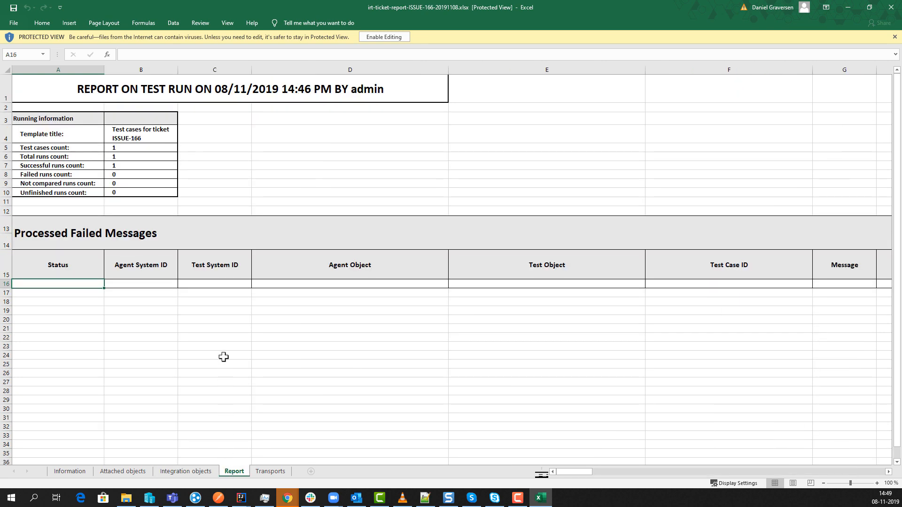
left_click_drag(222, 327, 330, 317)
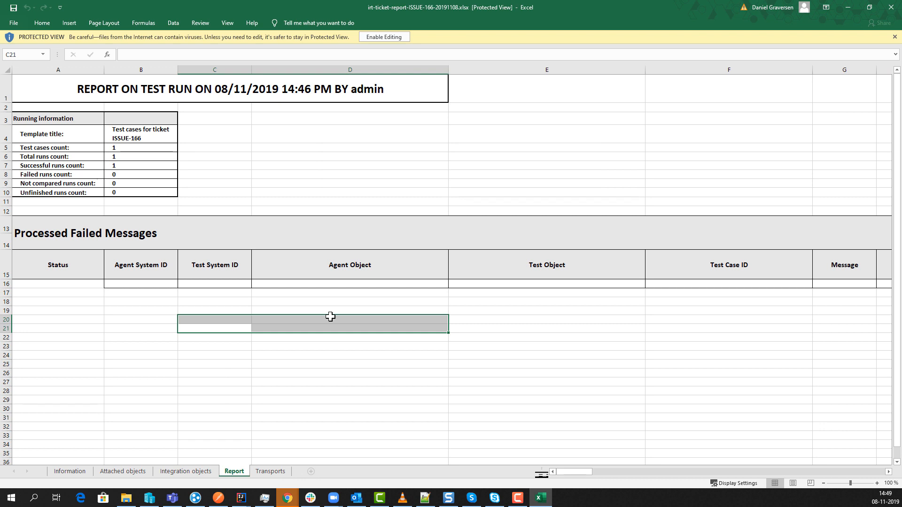
left_click(270, 474)
left_click(891, 14)
Open the ticket's tracked object GetCustomersOrder2_QA, generate its scenario documentation and open the downloaded workbook in Excel.
left_click(192, 174)
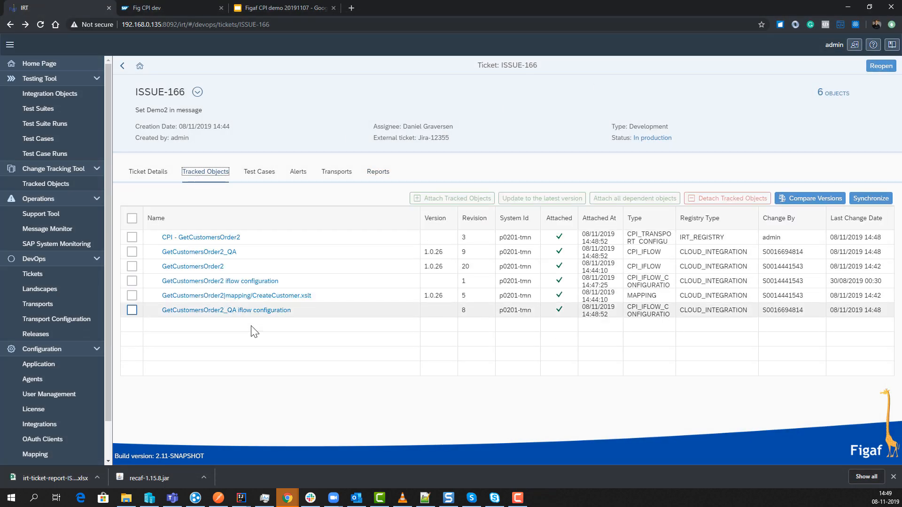
left_click(220, 253)
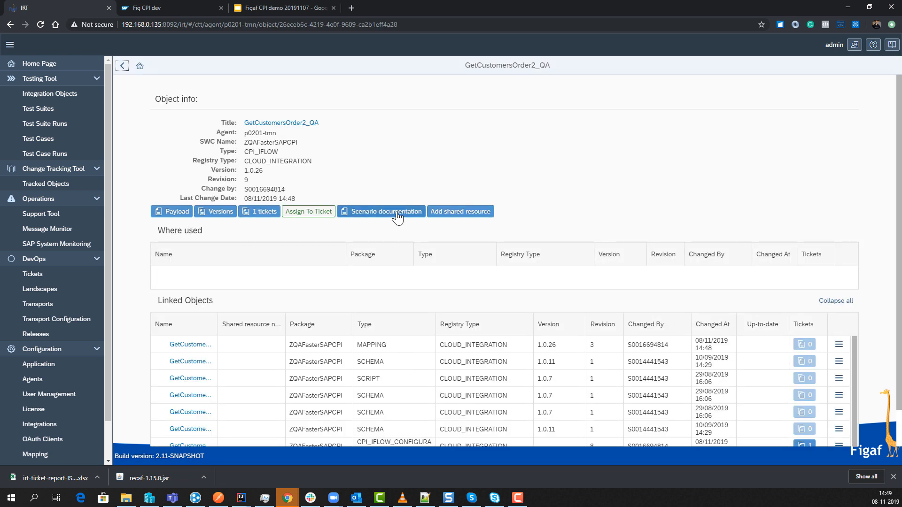
left_click(397, 214)
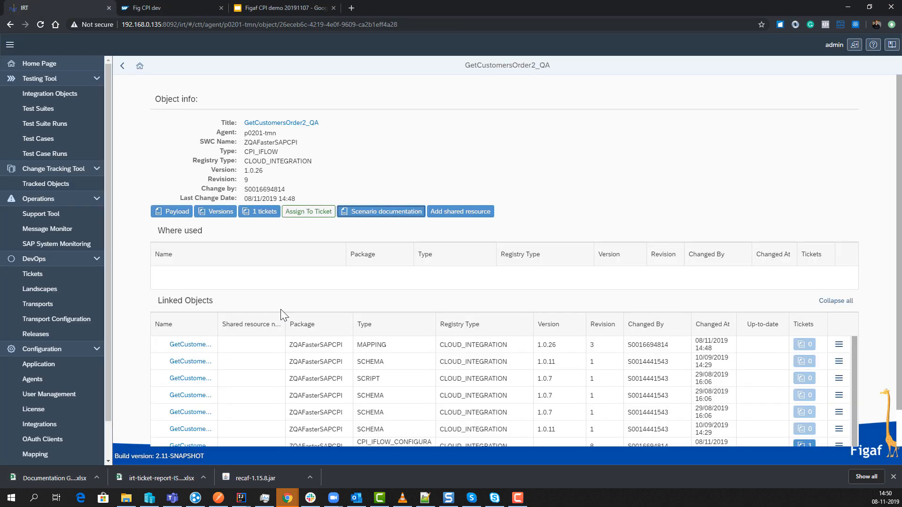
left_click(38, 478)
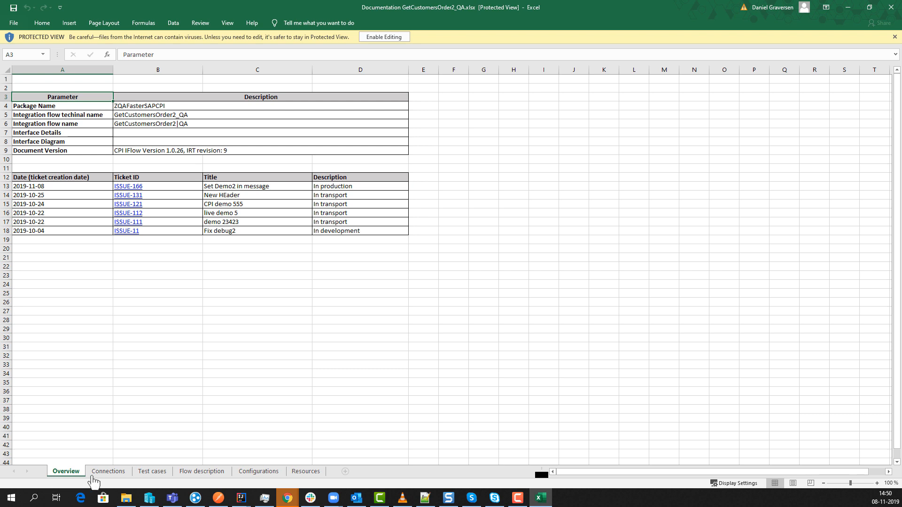
Examine the documentation's connections, test cases, flow description, configurations and resources, and close the workbook.
left_click(125, 475)
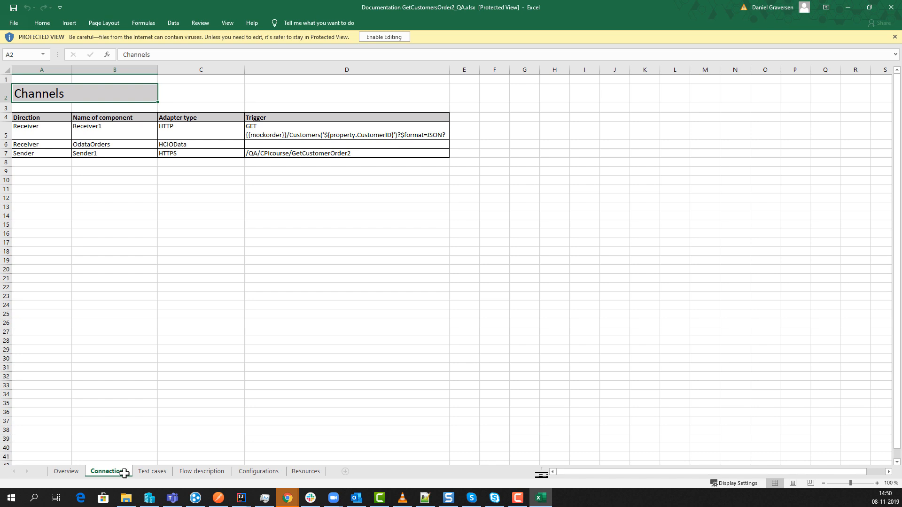
left_click(152, 473)
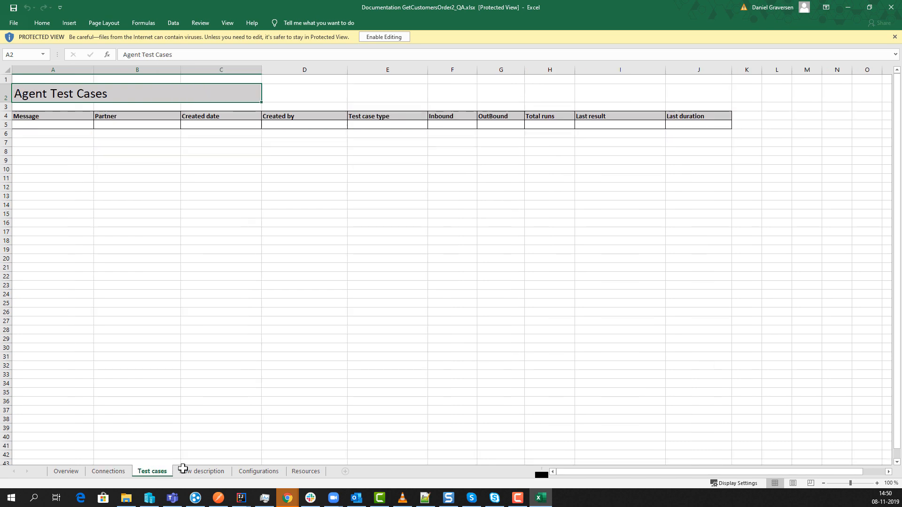
left_click(202, 472)
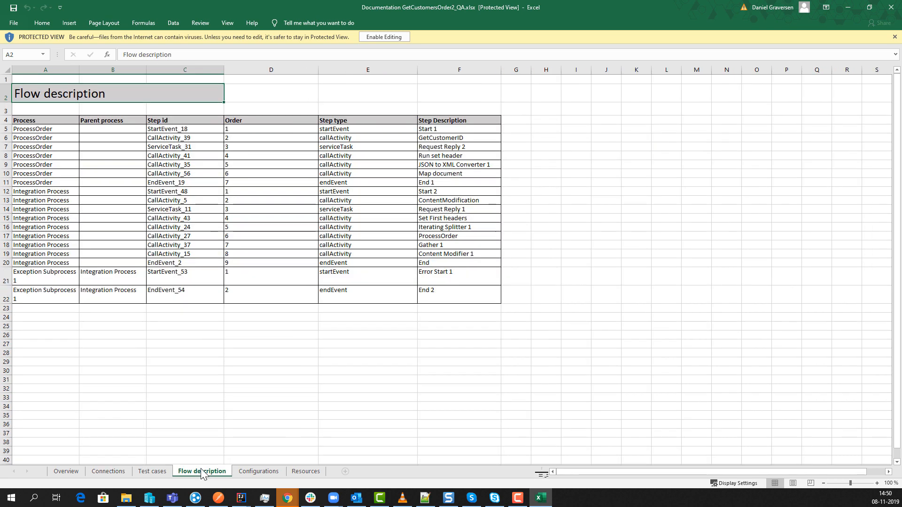
left_click_drag(252, 148, 268, 298)
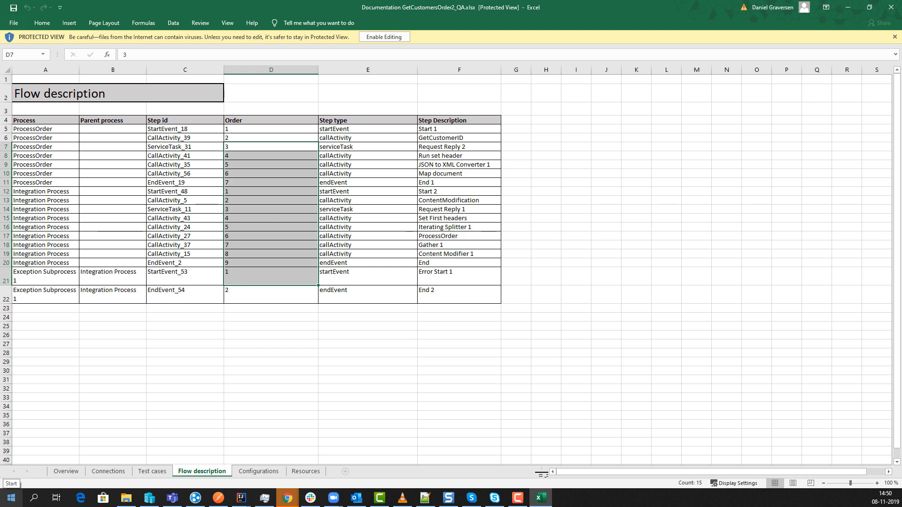
left_click(245, 472)
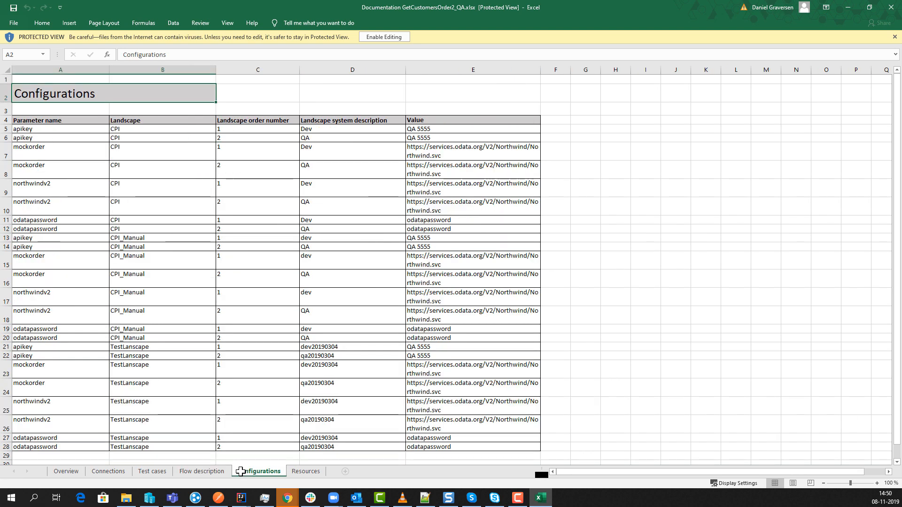
left_click(315, 472)
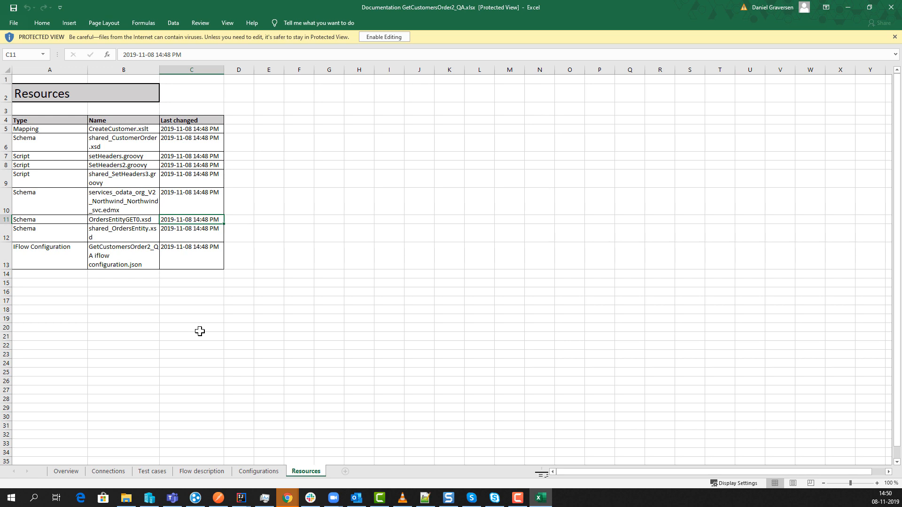
left_click(894, 12)
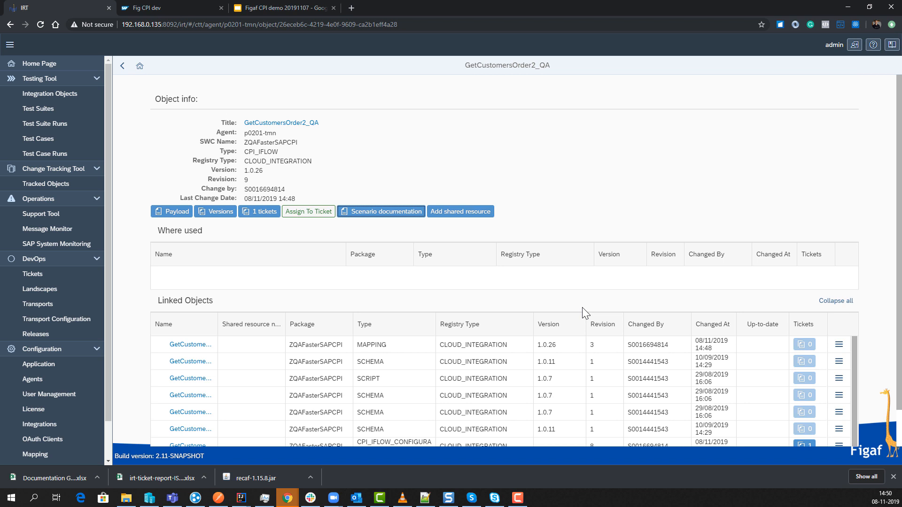
Switch to the Figaf CPI demo presentation in Google Slides.
left_click(307, 10)
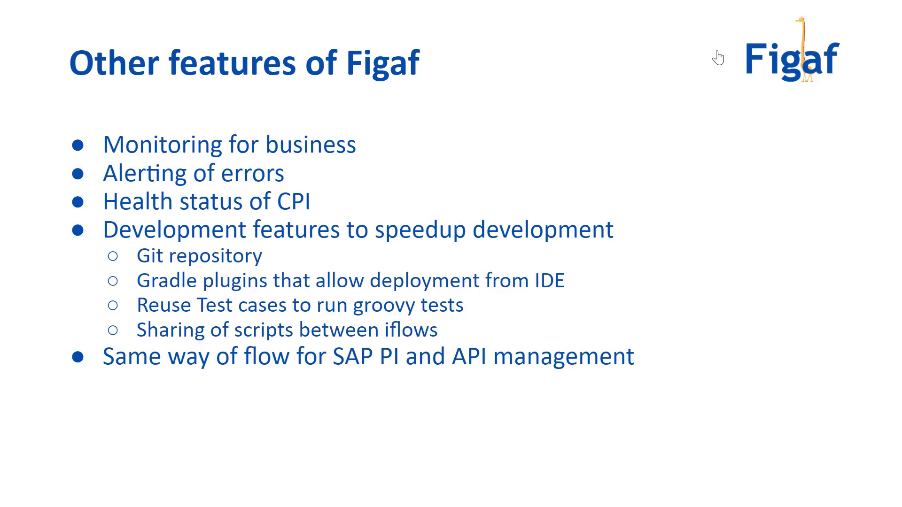